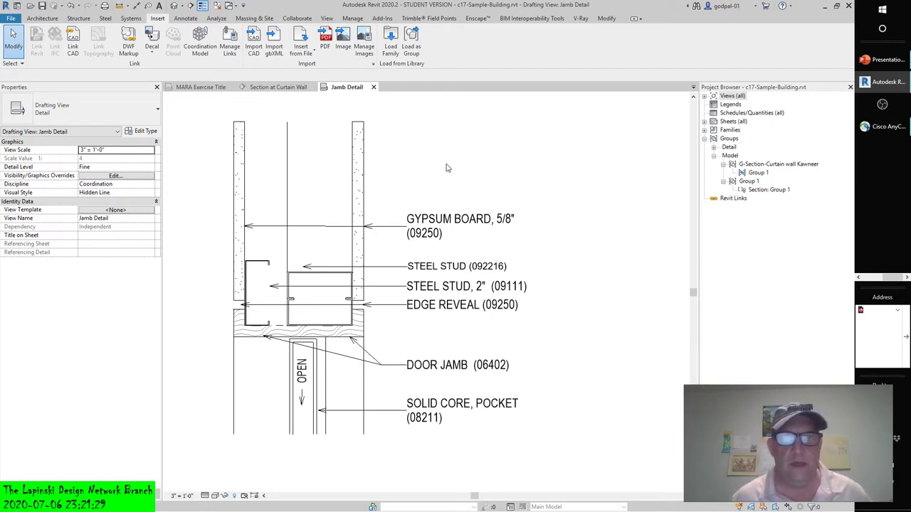
Pan the Jamb Detail drawing aside, then close the Jamb Detail view.
mouse_move(452, 169)
middle_mouse_down()
mouse_move(545, 178)
mouse_move(535, 173)
middle_mouse_up()
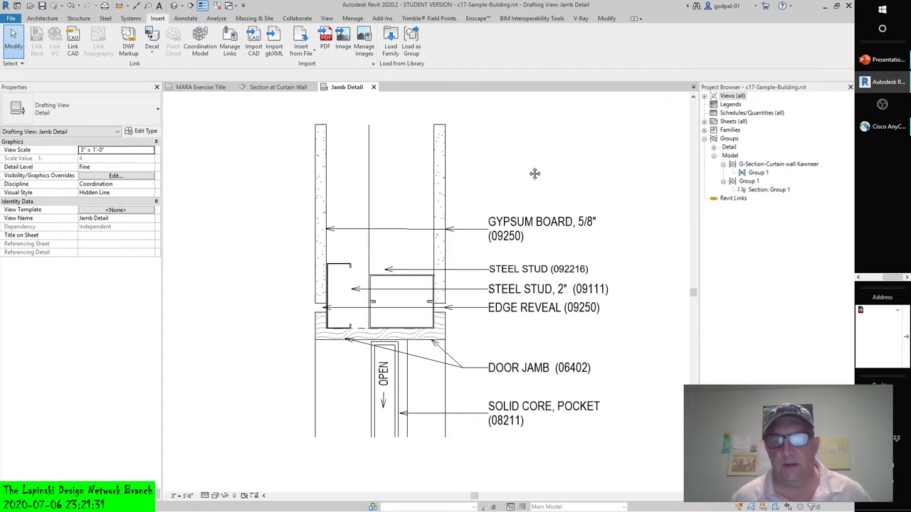
left_click(373, 87)
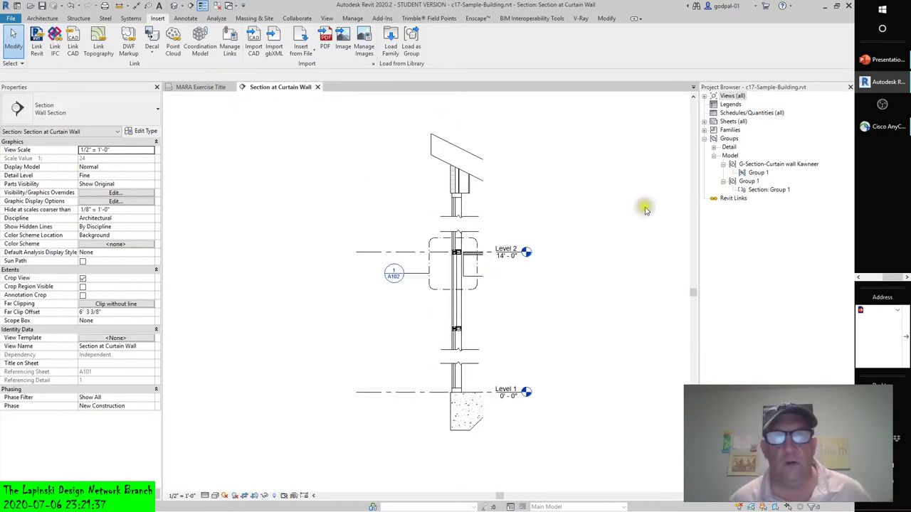
Expand Views (all) and open Callout 1, Section 2 and Wall Section North.
left_click(704, 97)
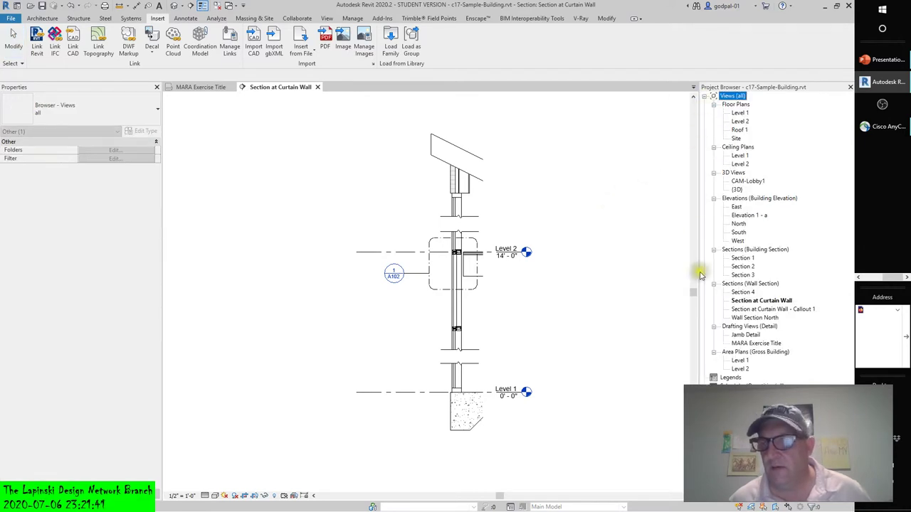
double_click(743, 310)
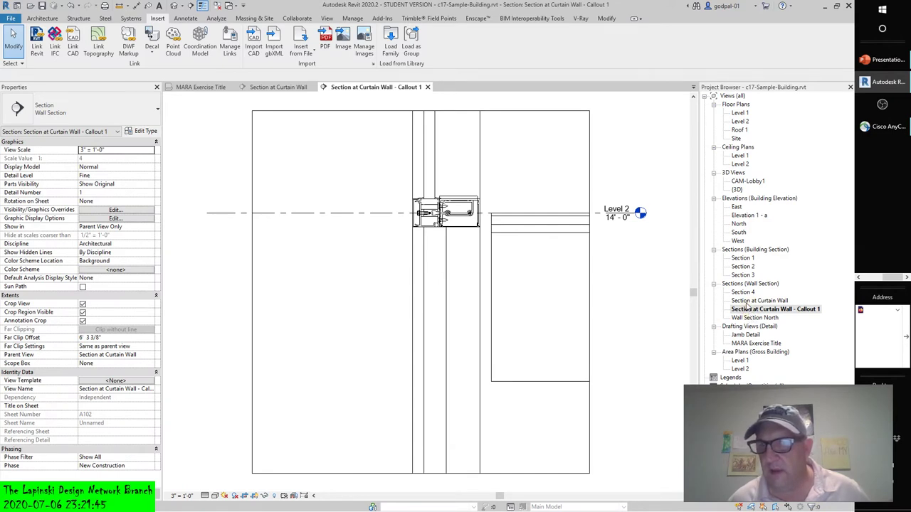
double_click(747, 301)
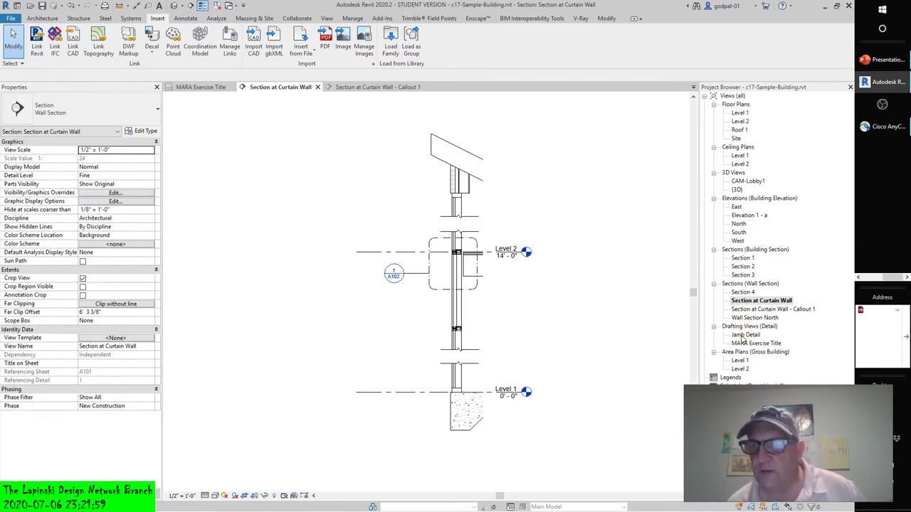
double_click(744, 266)
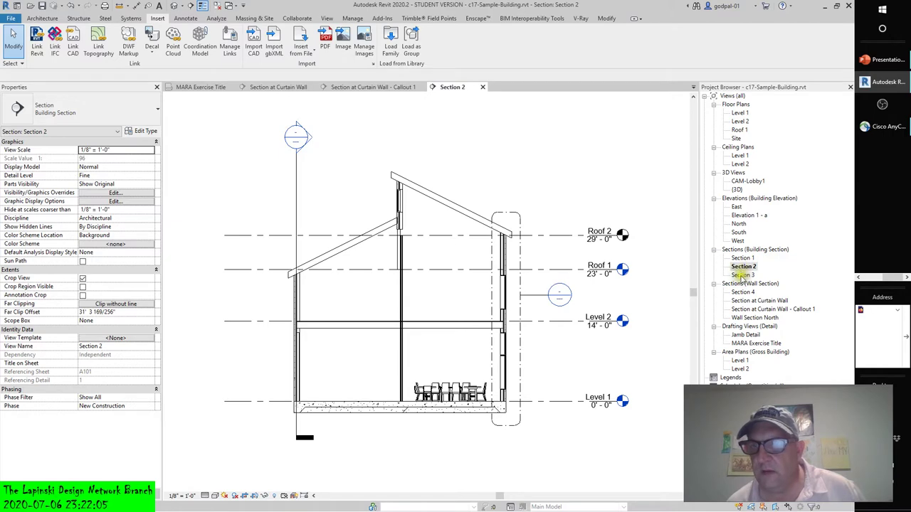
double_click(739, 311)
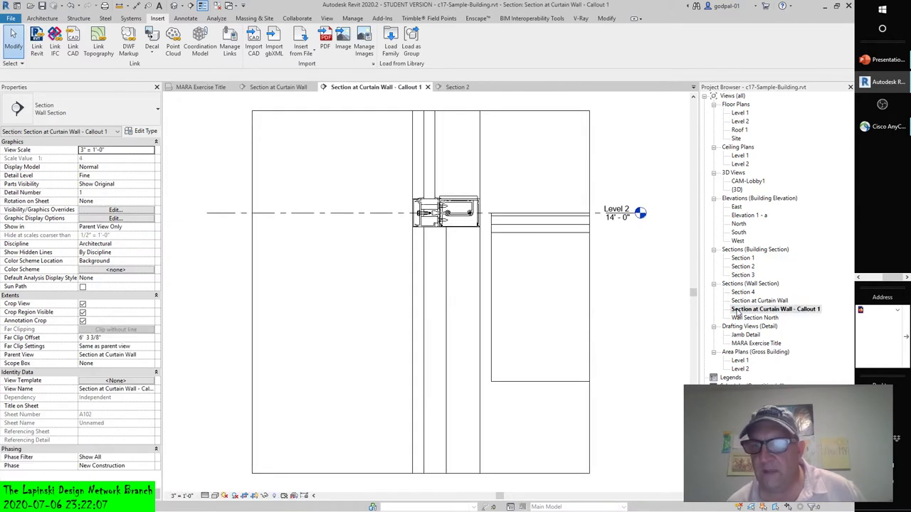
double_click(739, 302)
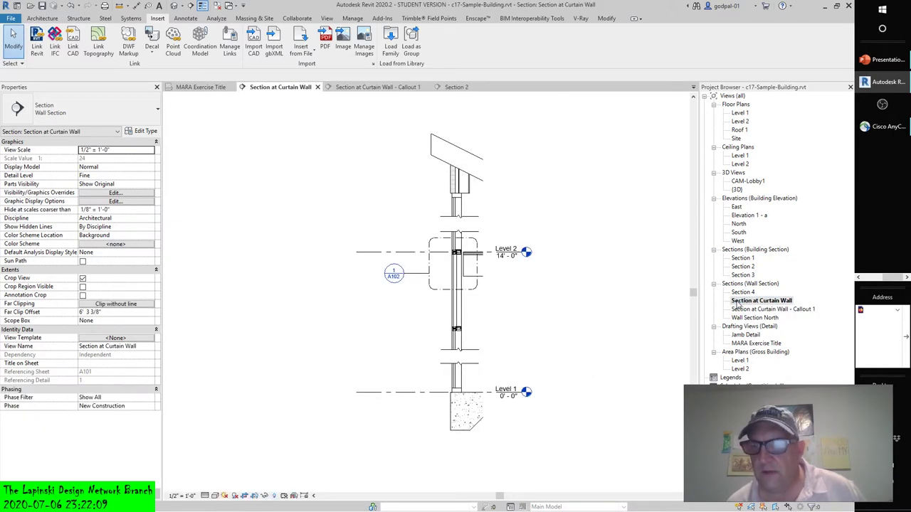
double_click(741, 318)
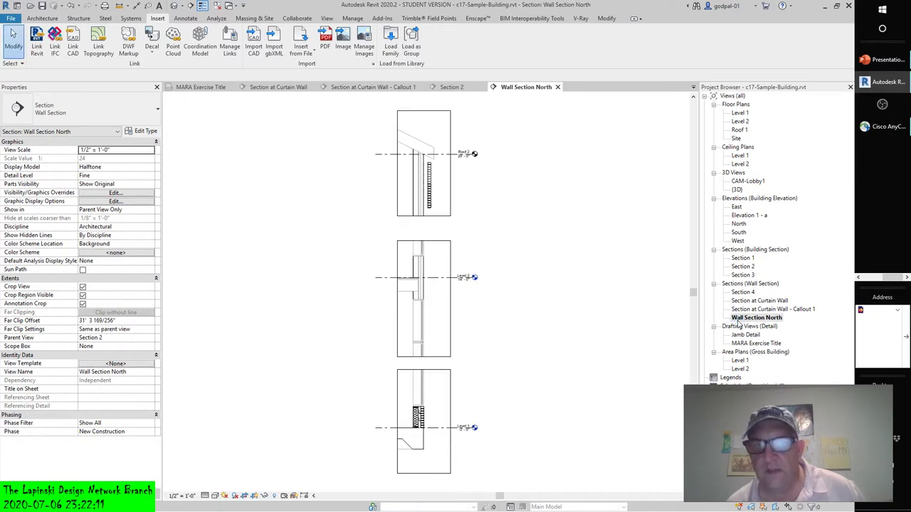
Close the Section 2, Callout 1 and Section at Curtain Wall views.
left_click(483, 87)
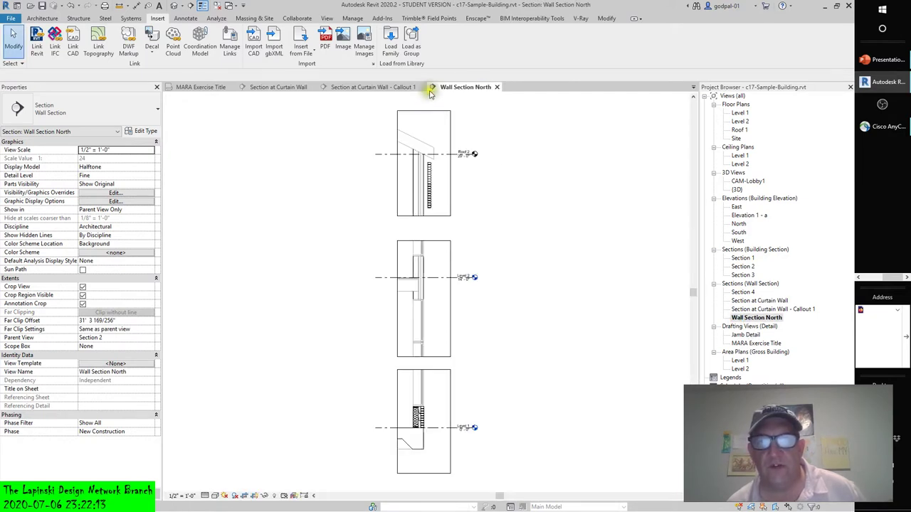
left_click(420, 88)
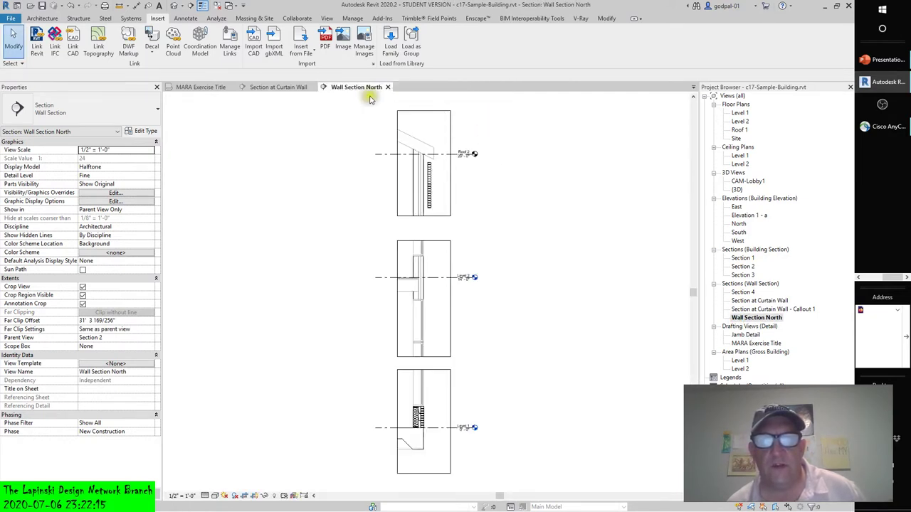
left_click(312, 87)
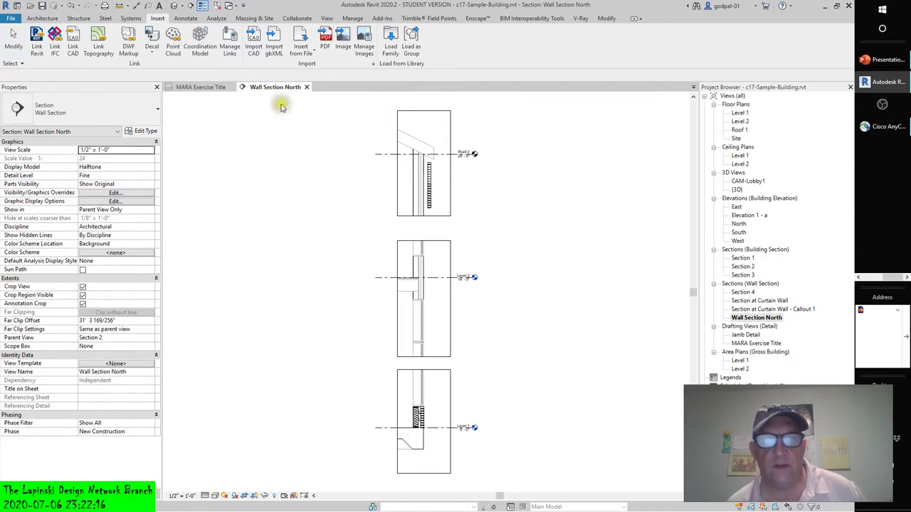
Close MARA Exercise Title and zoom onto the Level 1 concrete foundation.
left_click(232, 87)
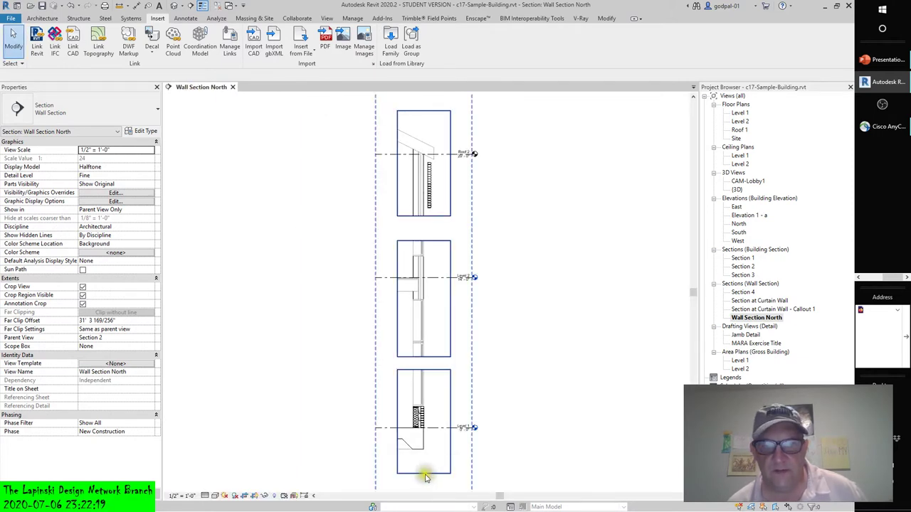
scroll(424, 453, "up", 6)
middle_click_drag(481, 314, 497, 343)
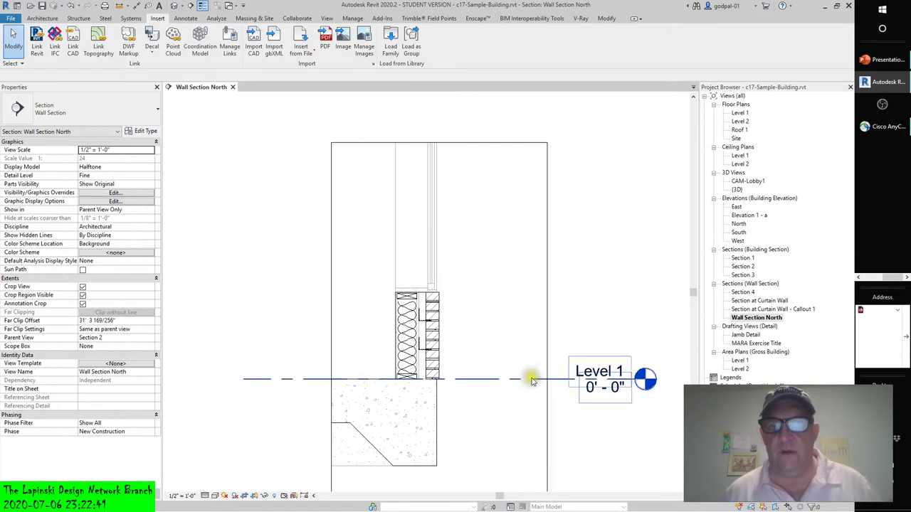
scroll(584, 364, "down", 1)
middle_click_drag(583, 364, 564, 310)
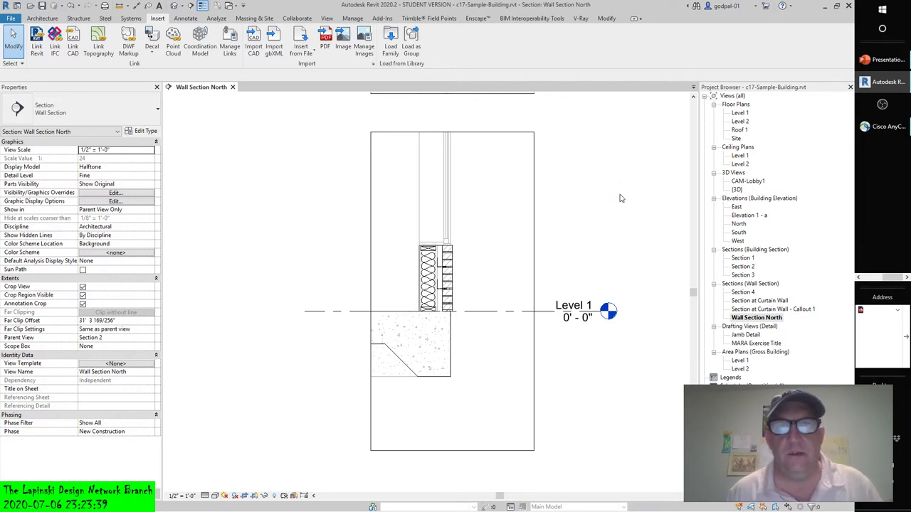
mouse_move(619, 199)
middle_mouse_down()
mouse_move(600, 197)
mouse_move(606, 209)
middle_mouse_up()
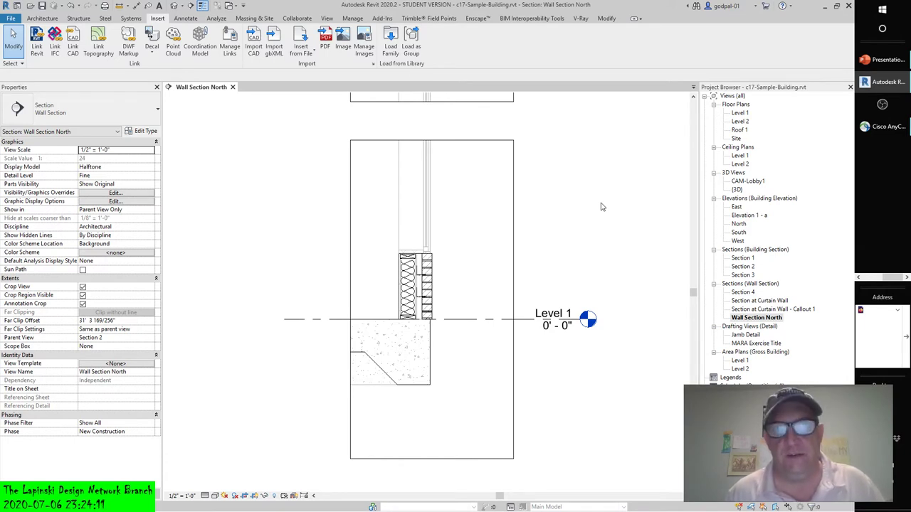
Zoom and pan so the Roof, Level 2 and Level 1 wall details fill the view.
scroll(601, 206, "down", 6)
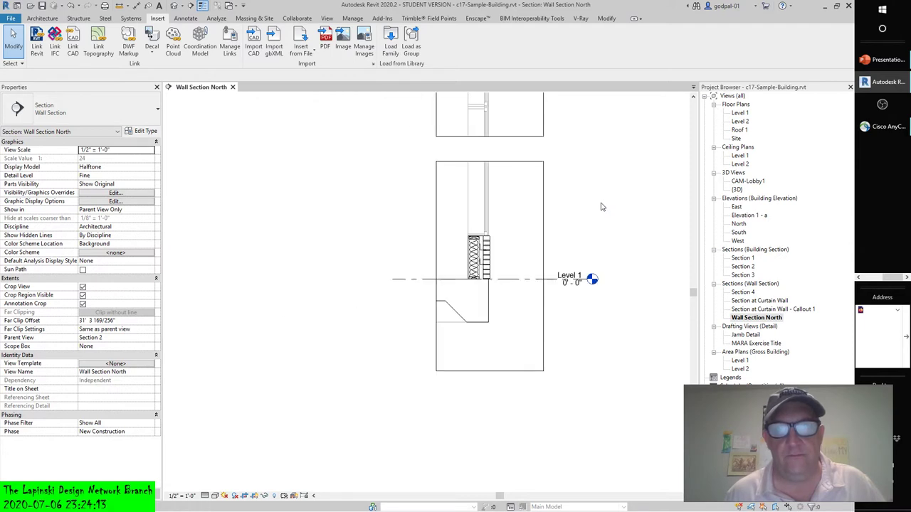
middle_click_drag(618, 210, 480, 258)
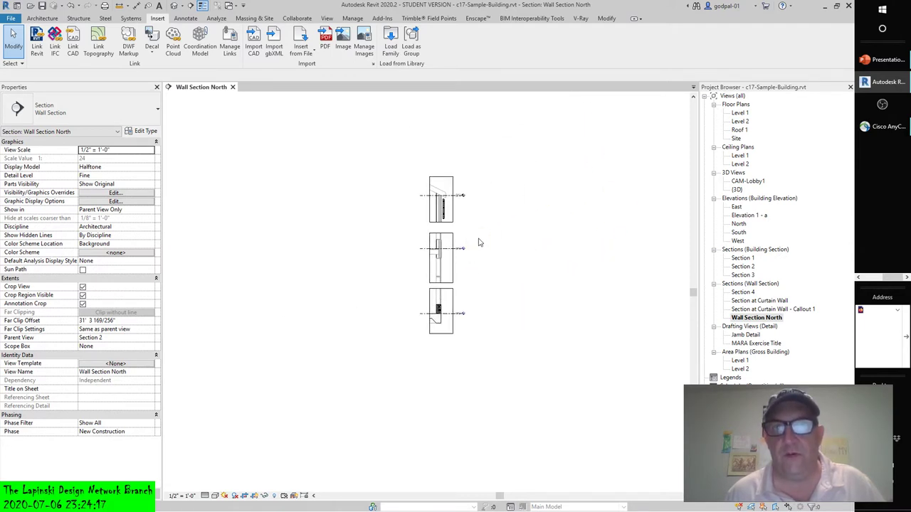
scroll(476, 247, "up", 4)
middle_click_drag(474, 238, 499, 257)
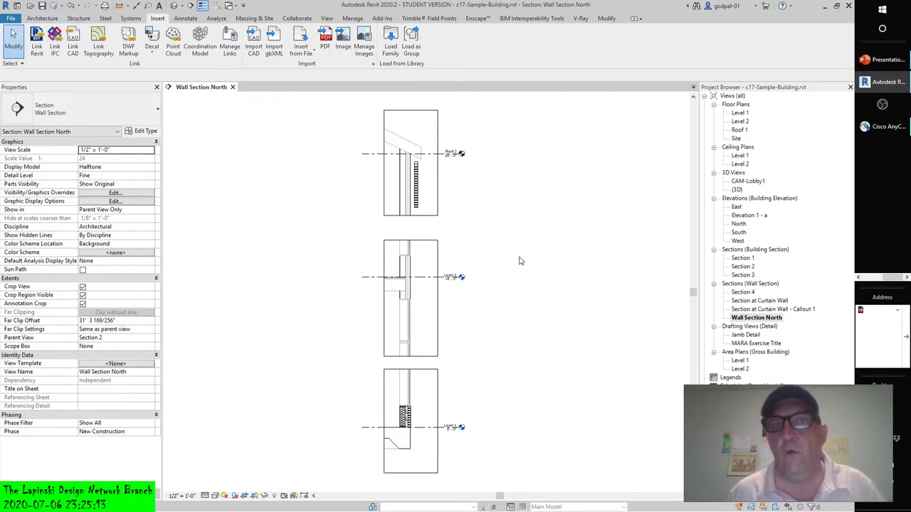
Nudge the Wall Section North drawings slightly sideways and downward.
middle_click_drag(519, 261, 528, 262)
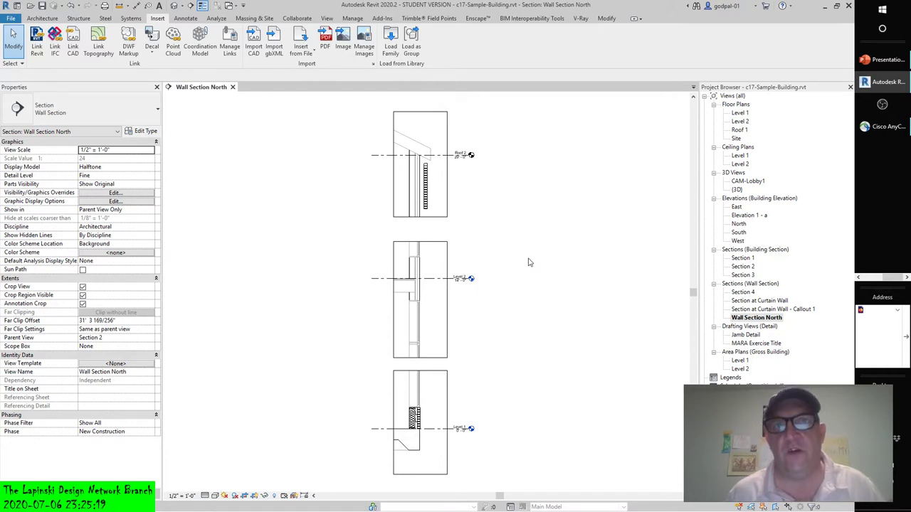
middle_click_drag(529, 261, 535, 271)
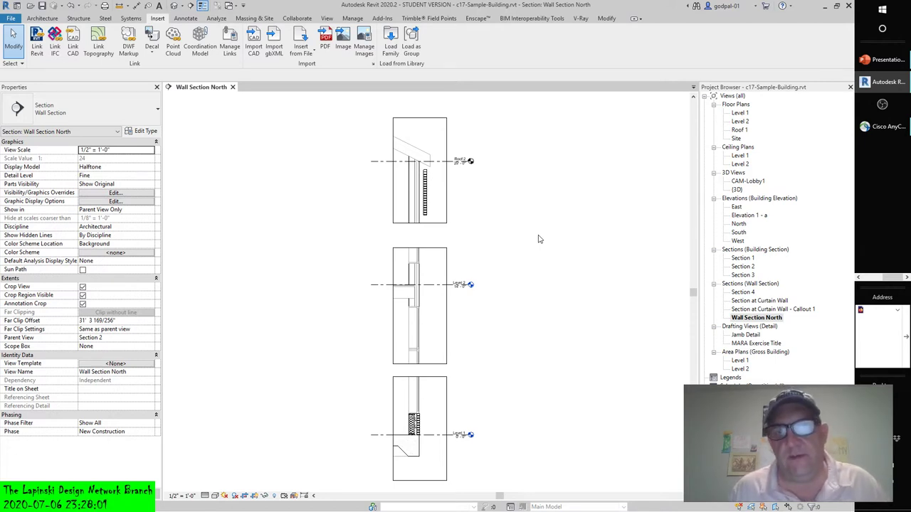
mouse_move(543, 240)
middle_mouse_down()
mouse_move(541, 217)
mouse_move(536, 229)
middle_mouse_up()
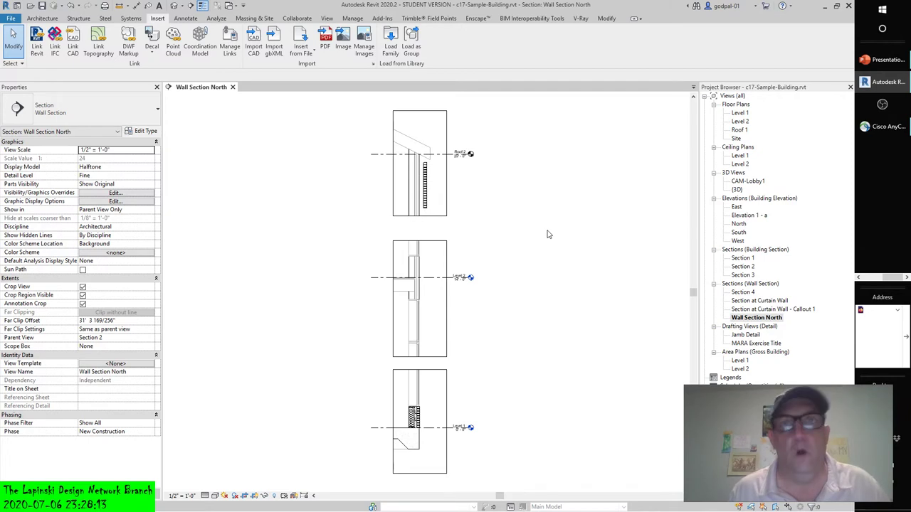
middle_click_drag(550, 234, 553, 237)
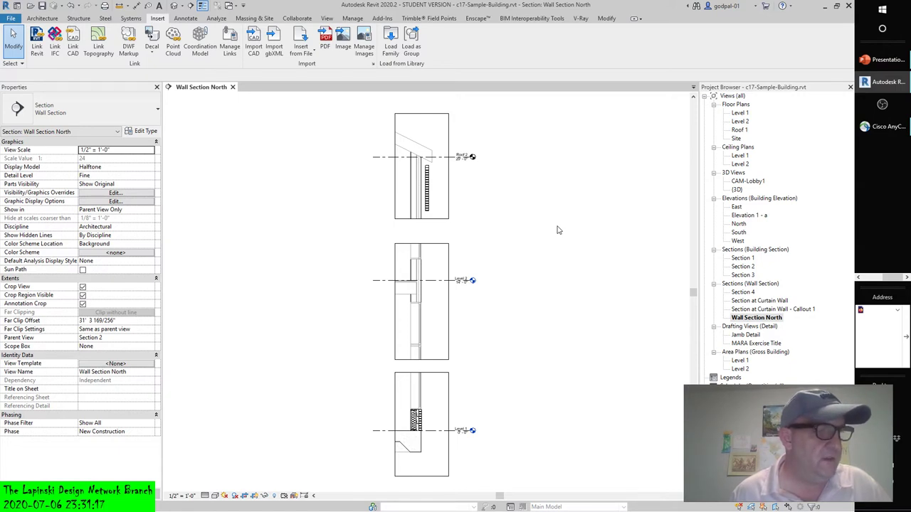
Dismiss the Jamb Detail and {3D} shortcut menus and the unsaved-project reminder.
right_click(747, 336)
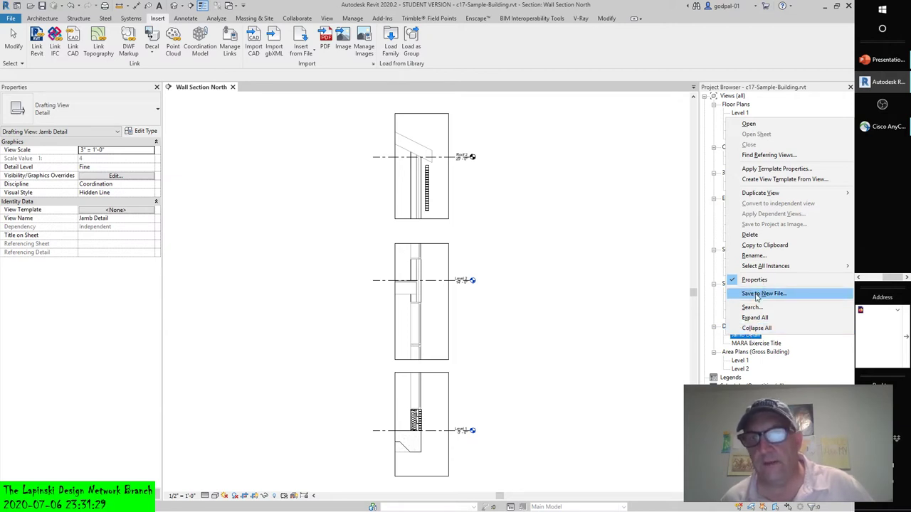
left_click(661, 363)
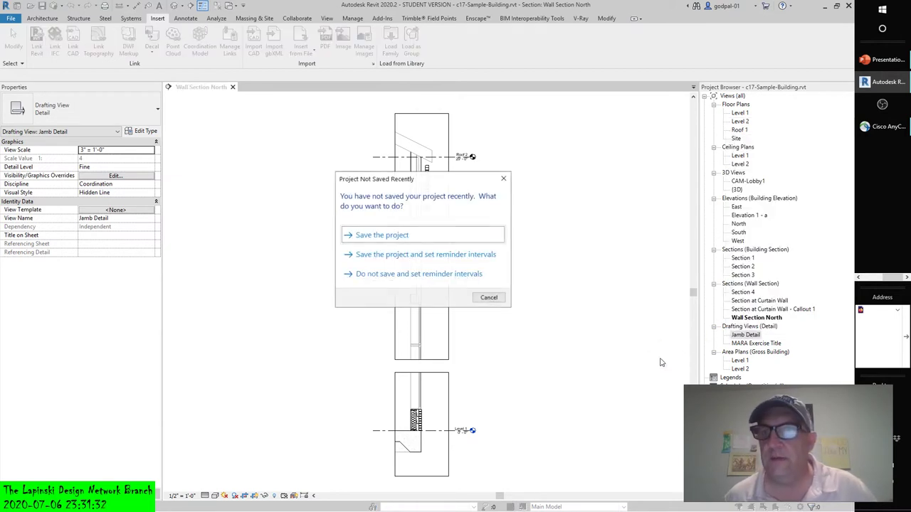
left_click(503, 181)
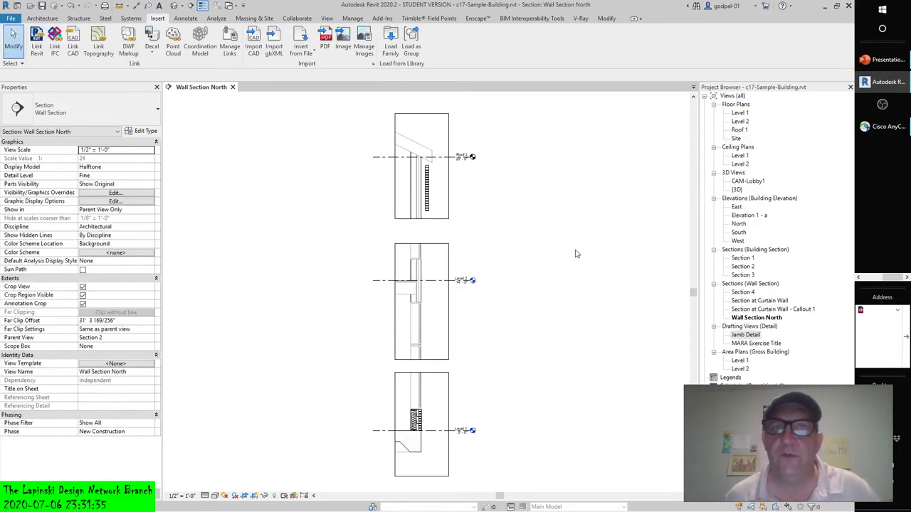
right_click(738, 189)
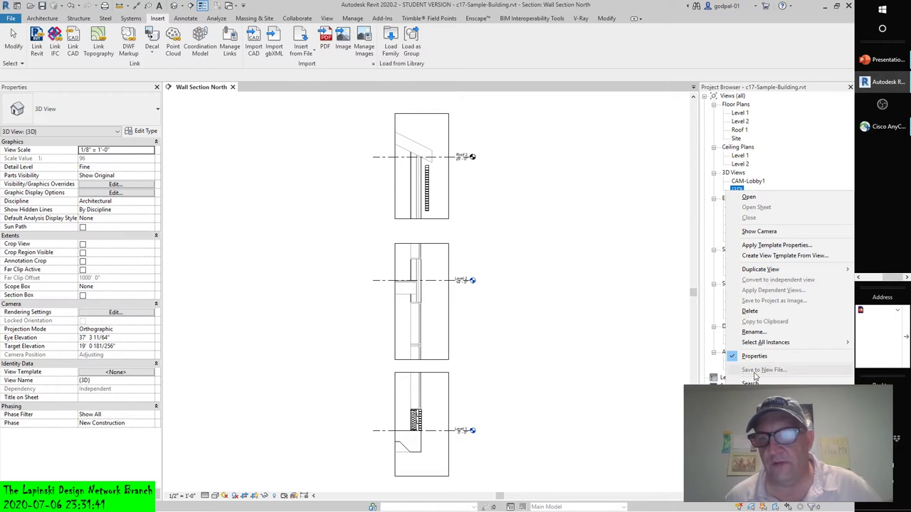
left_click(644, 347)
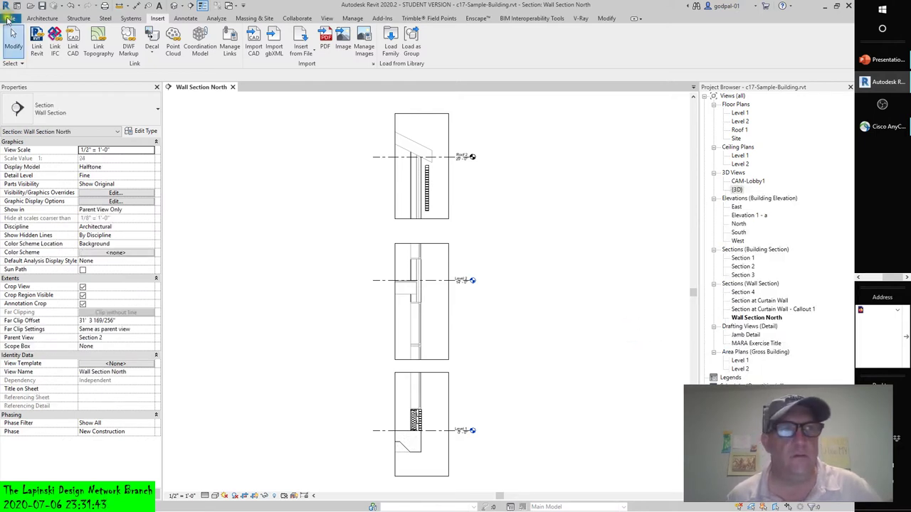
left_click(10, 19)
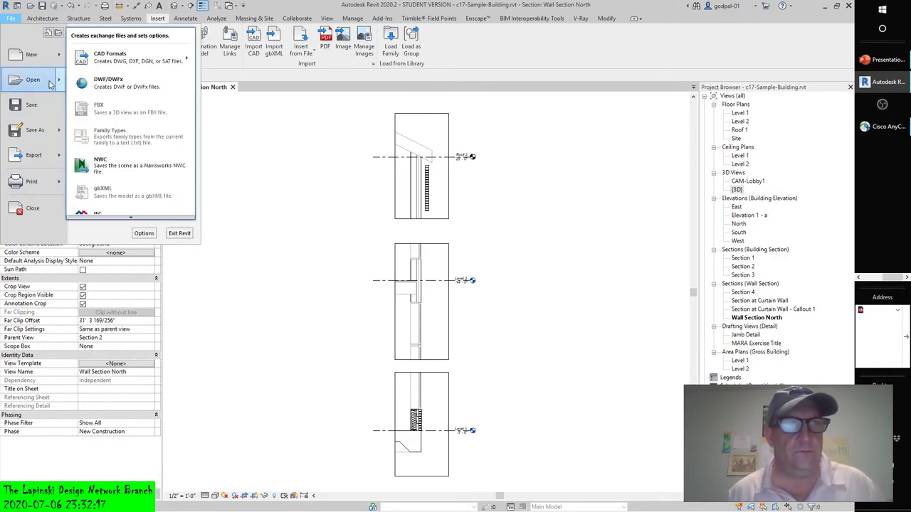
mouse_move(44, 133)
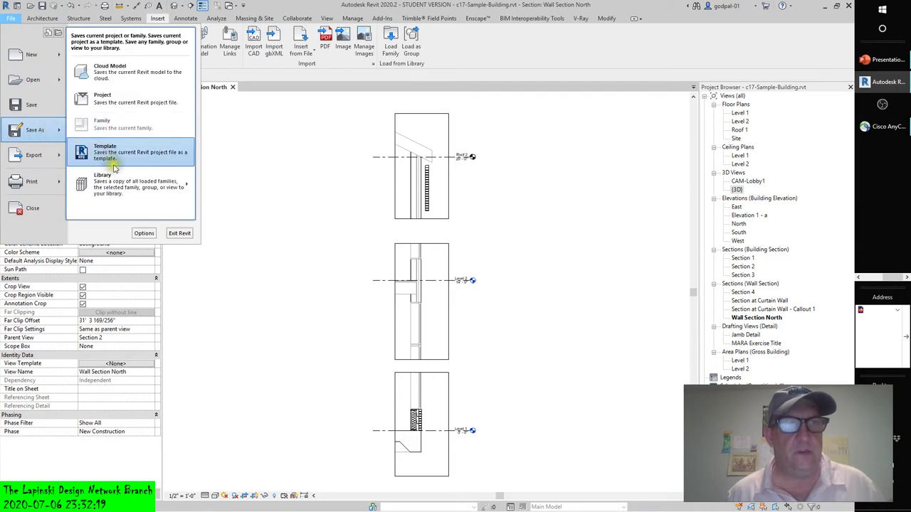
mouse_move(118, 189)
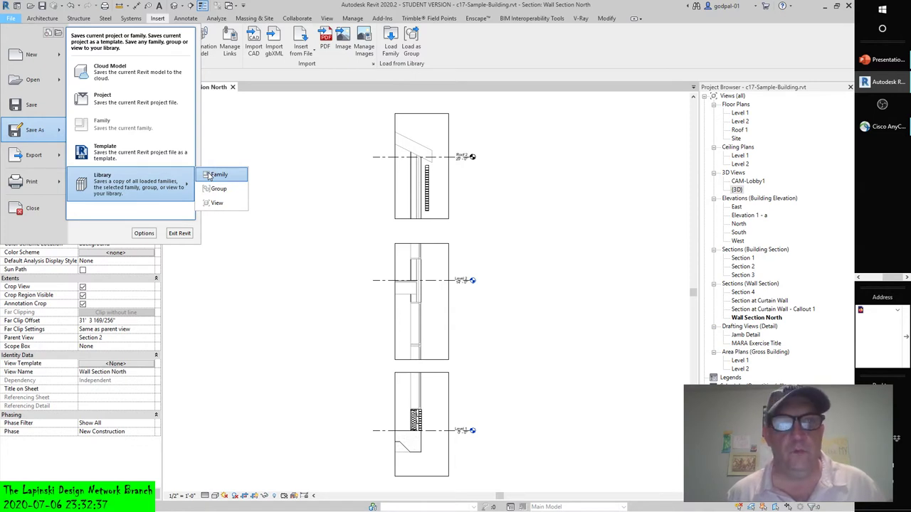
left_click(607, 251)
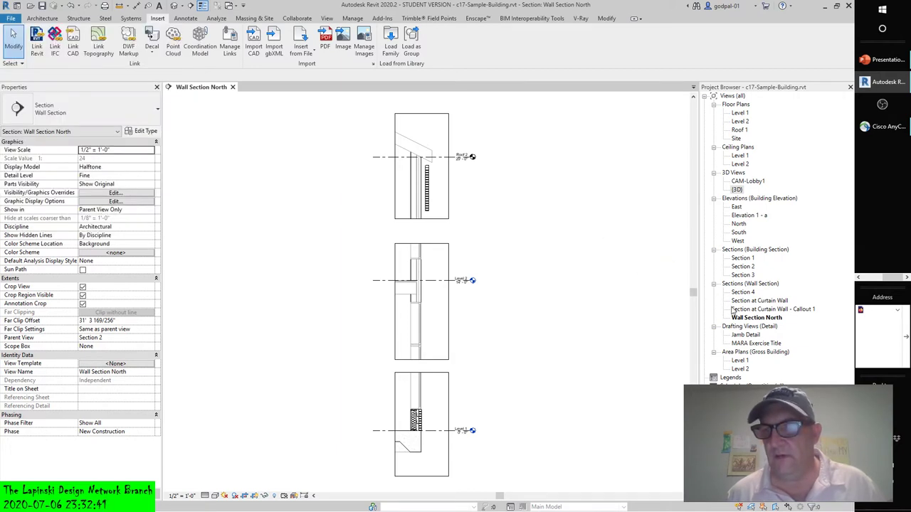
Select the Jamb Detail drafting view and bring up the File menu's save options.
left_click(745, 335)
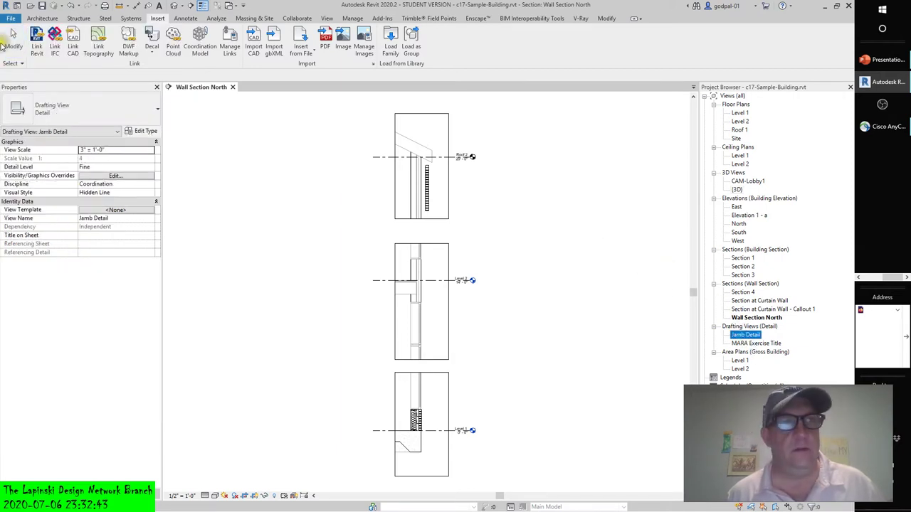
left_click(11, 19)
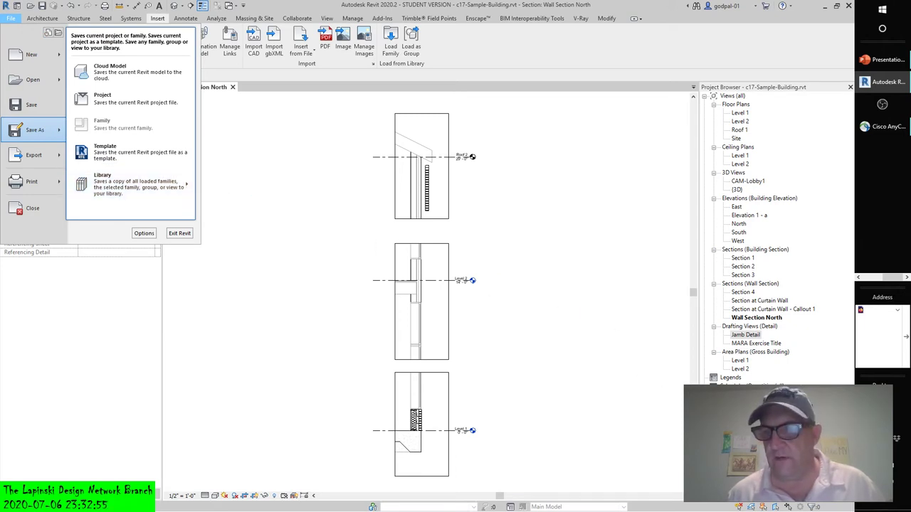
Close the File menu without saving anything.
left_click(602, 242)
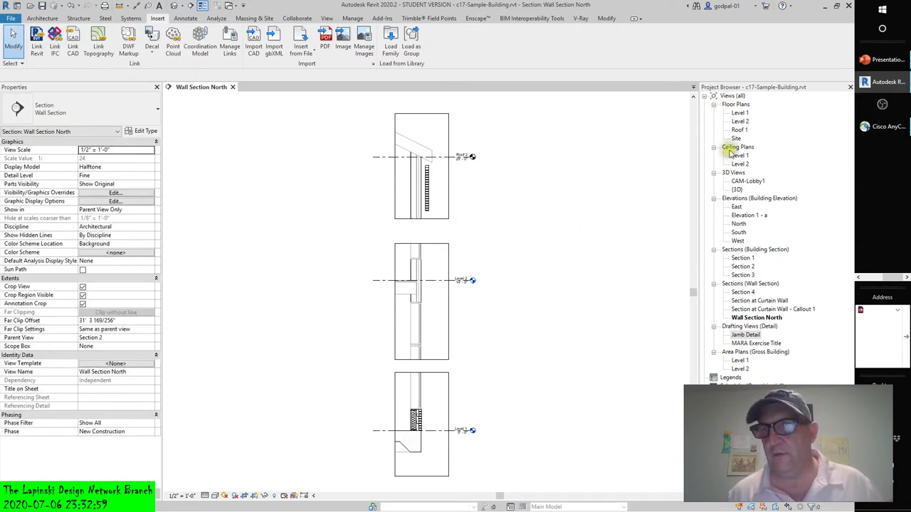
Open the {3D} view and start File > Save As > Library > View.
double_click(736, 189)
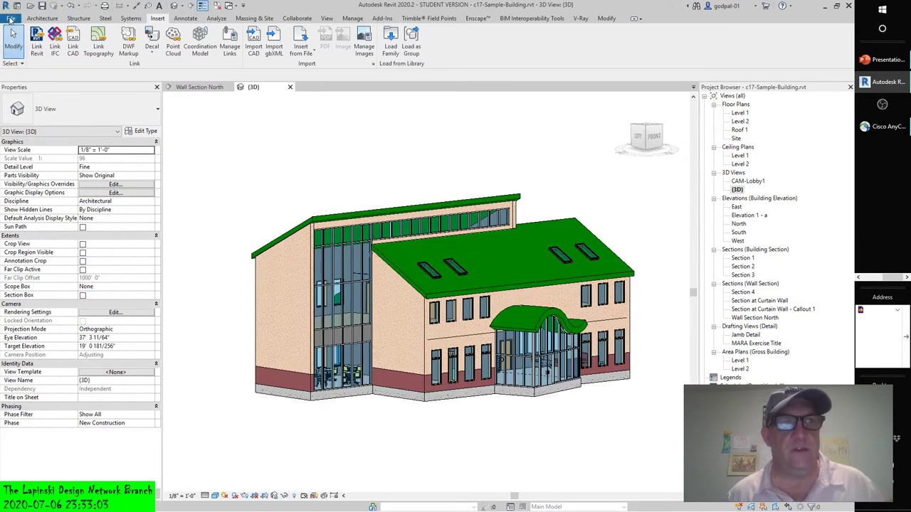
left_click(10, 20)
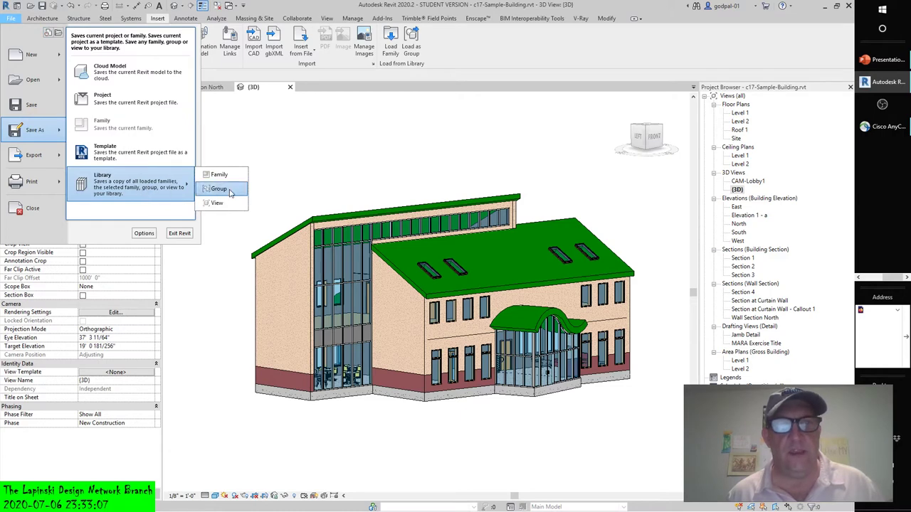
left_click(217, 204)
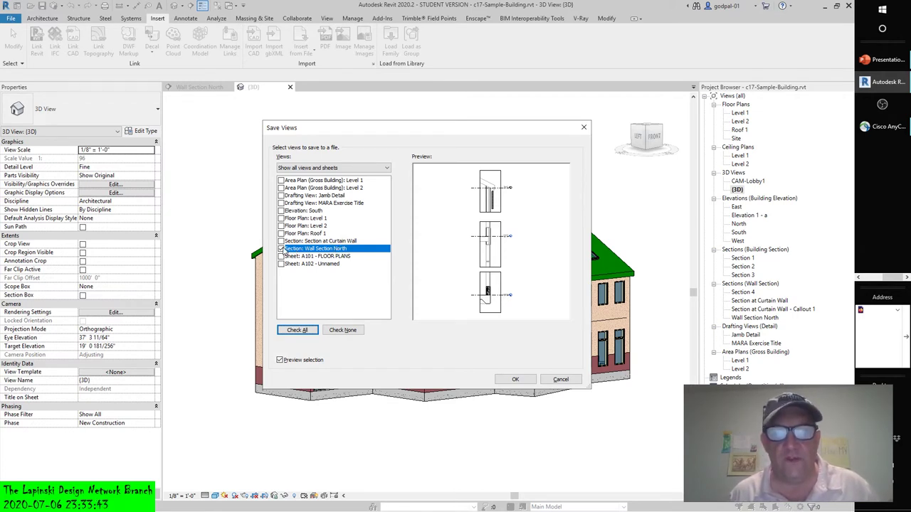
Check all views in Save Views and confirm with OK.
left_click(298, 331)
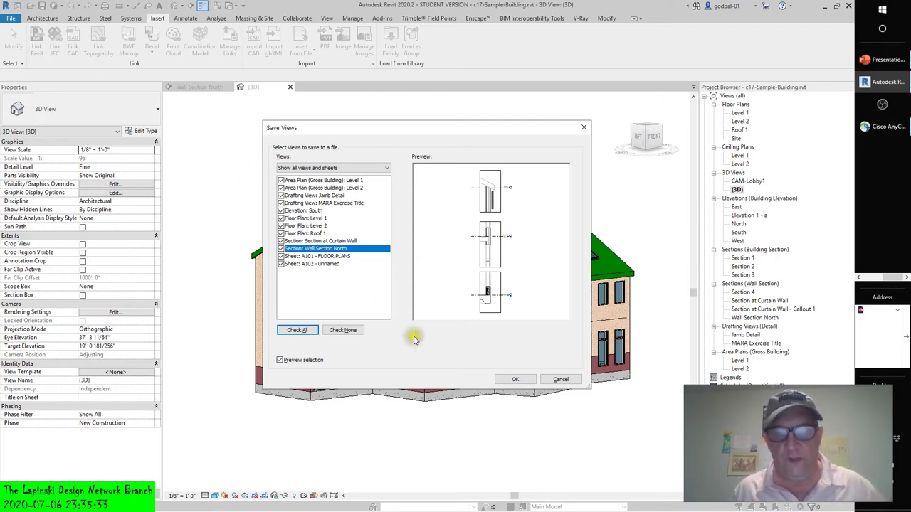
left_click(516, 380)
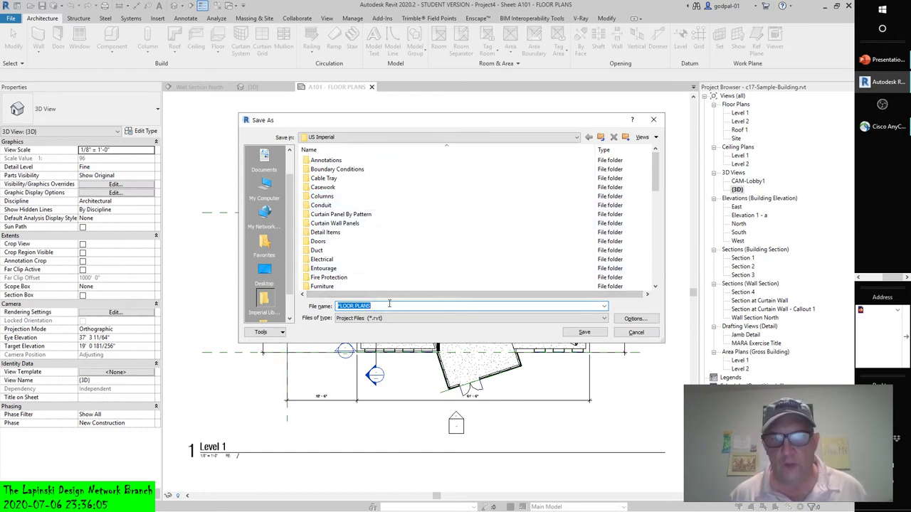
Save the views over Group 1.0001.rvt in Libraries, declining the backup name and confirming the replace.
left_click(601, 137)
left_click(333, 187)
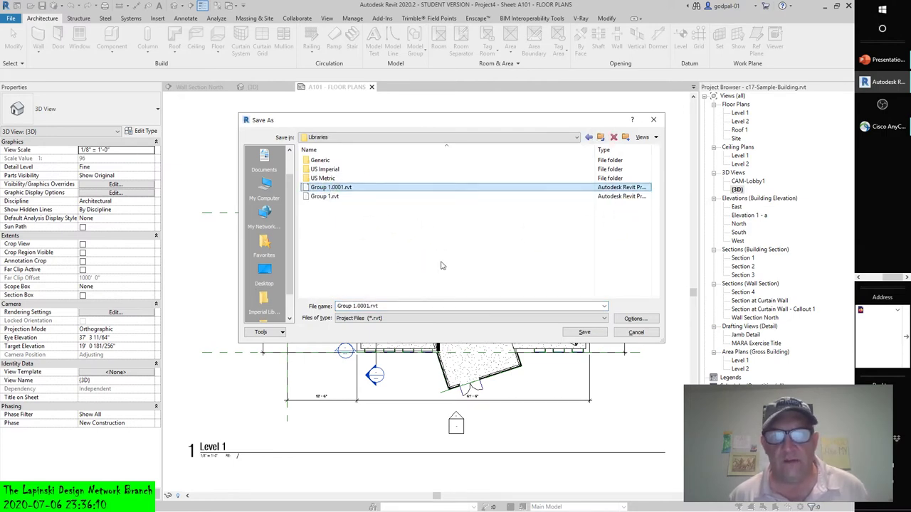
left_click(584, 332)
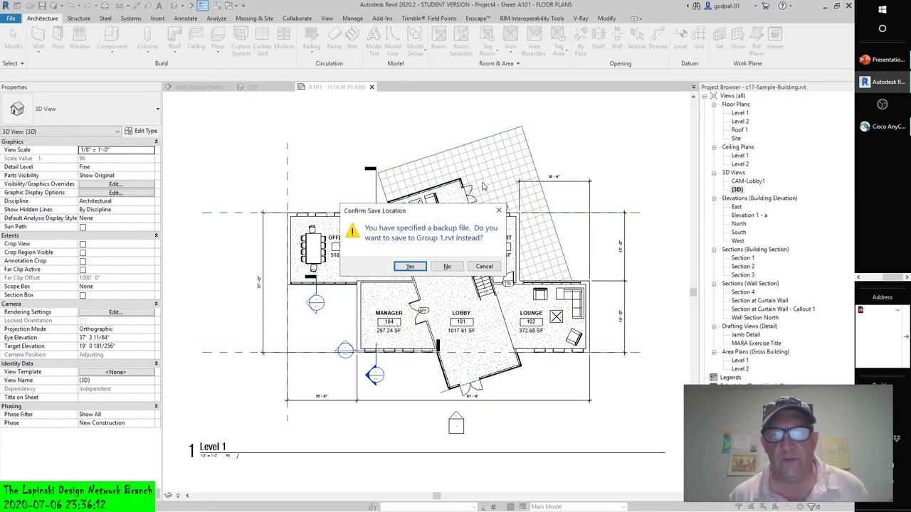
left_click(447, 266)
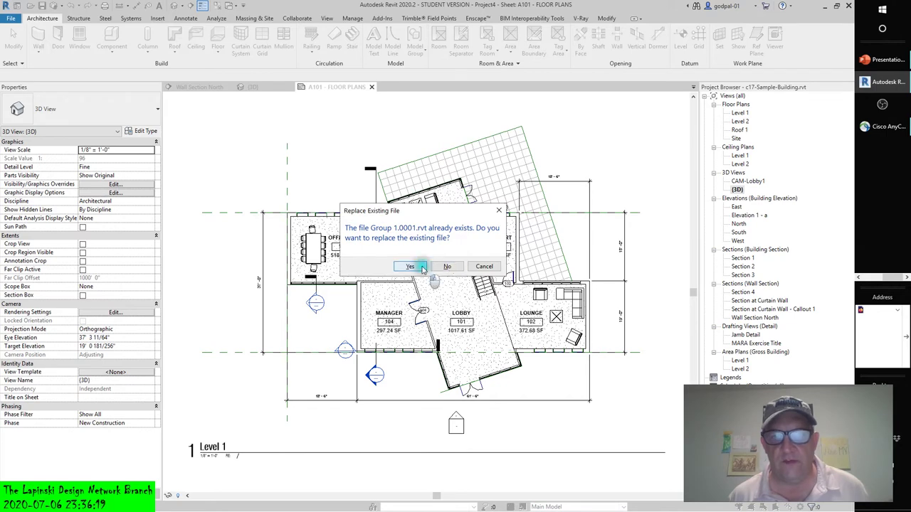
left_click(423, 267)
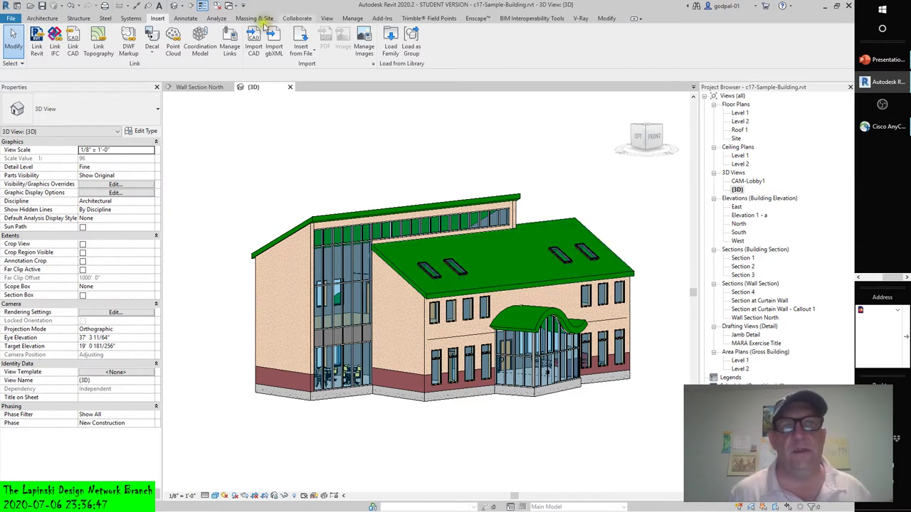
left_click(300, 49)
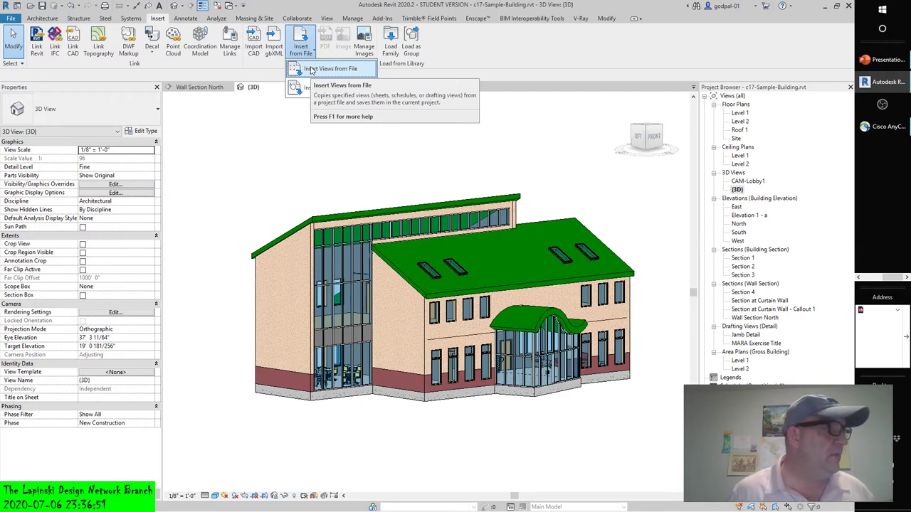
left_click(311, 69)
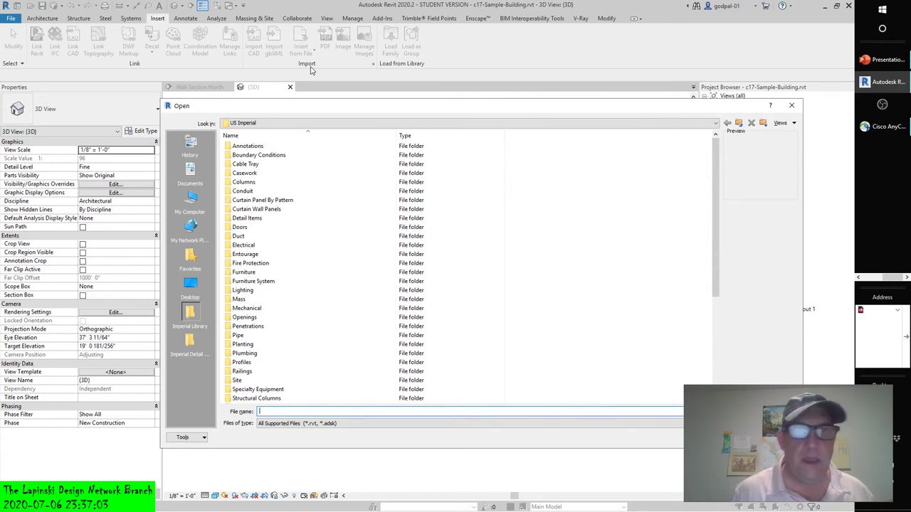
left_click(738, 123)
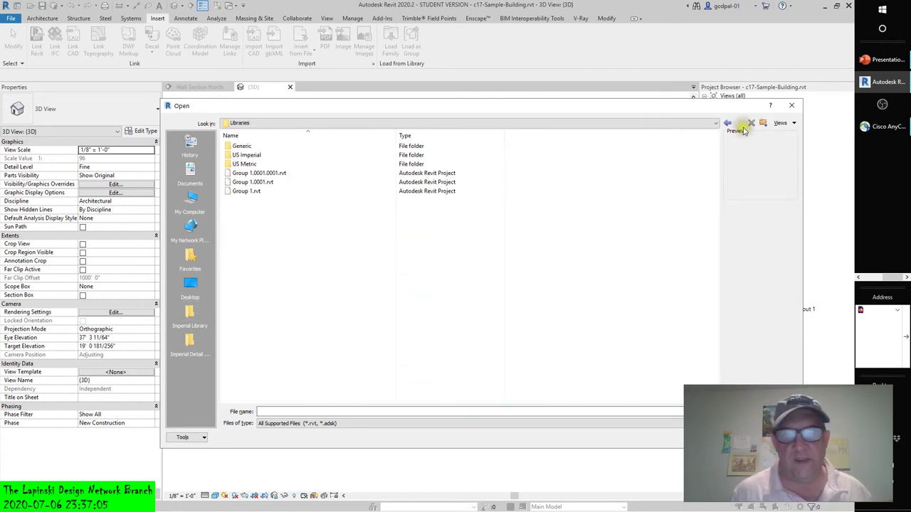
left_click(263, 184)
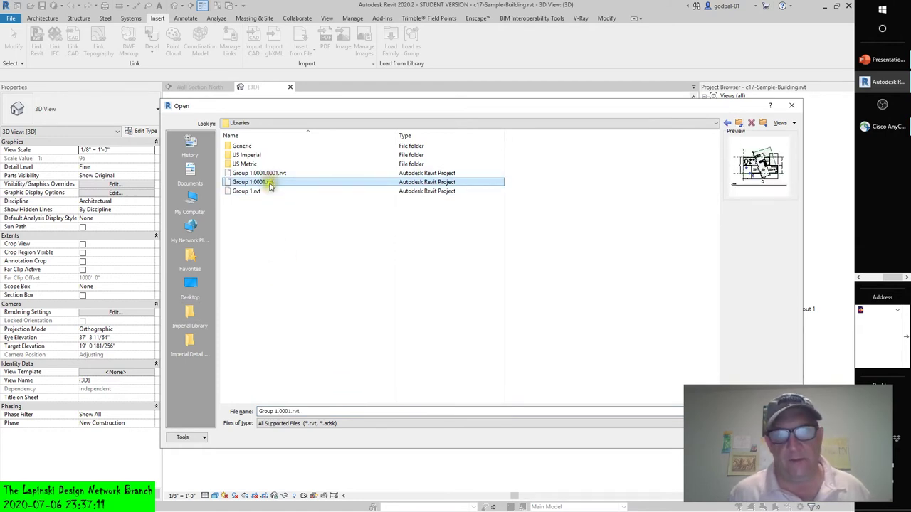
key("Return")
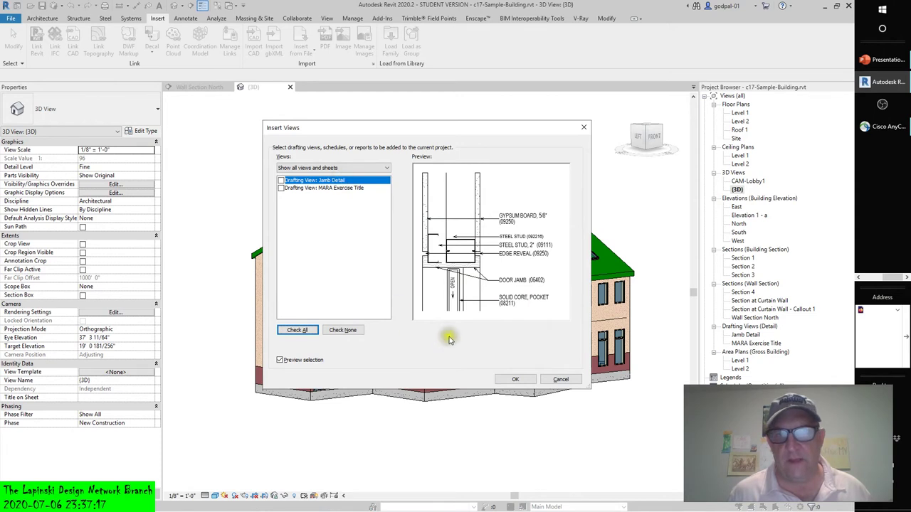
left_click(294, 169)
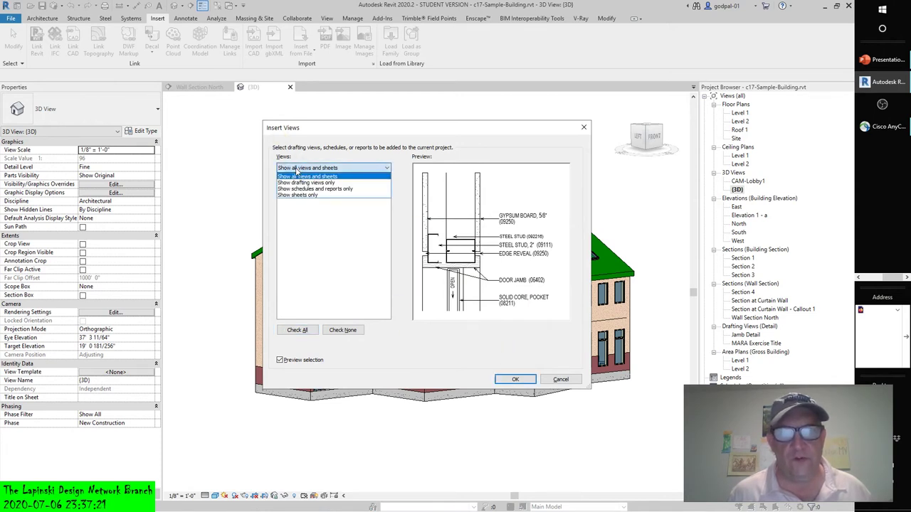
left_click(555, 378)
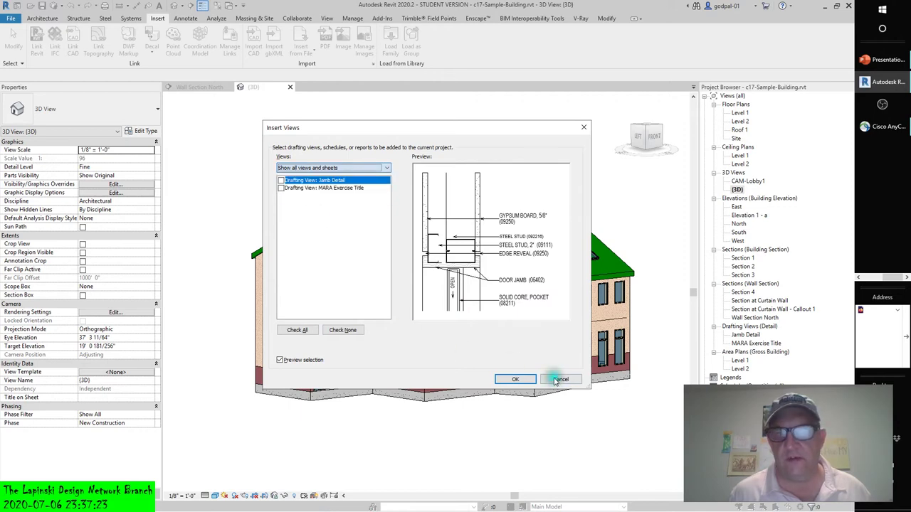
left_click(557, 380)
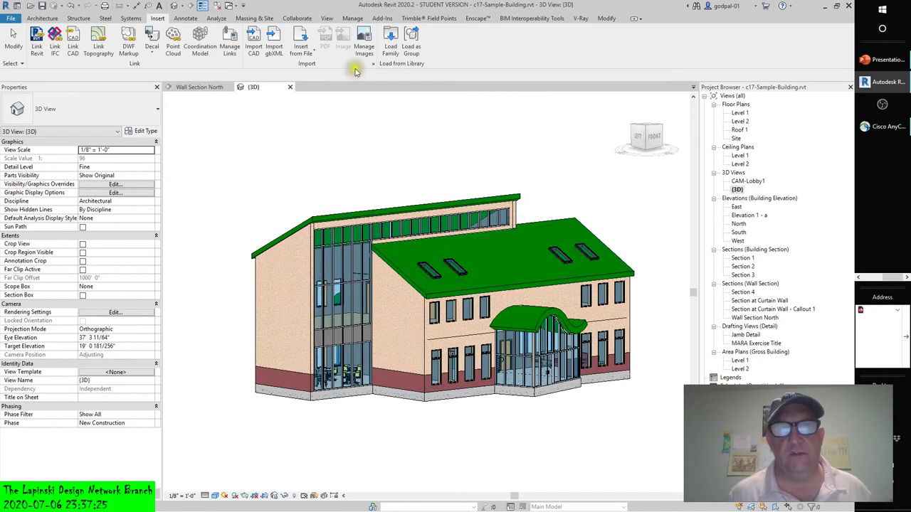
Try inserting views from Libraries' Group 1.0001.0001.rvt, then dismiss the no-insertable-views notice.
left_click(313, 54)
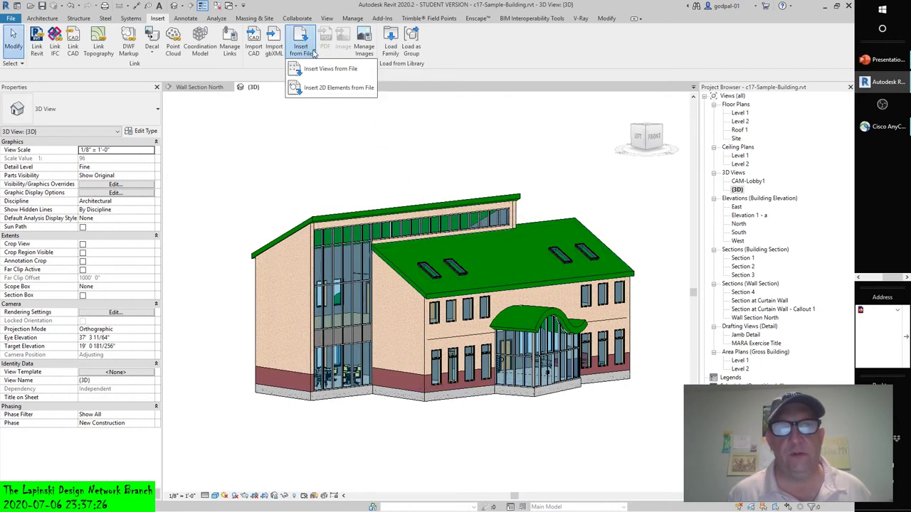
left_click(317, 68)
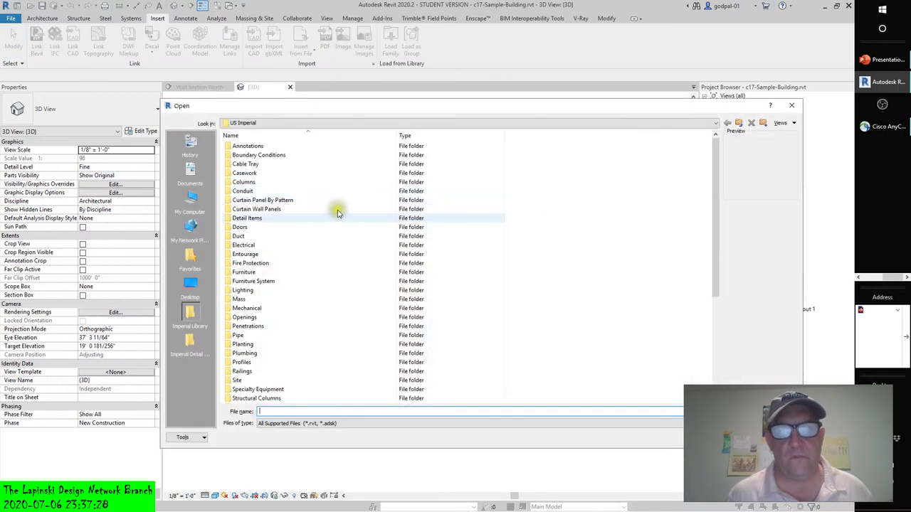
left_click(739, 123)
left_click(305, 173)
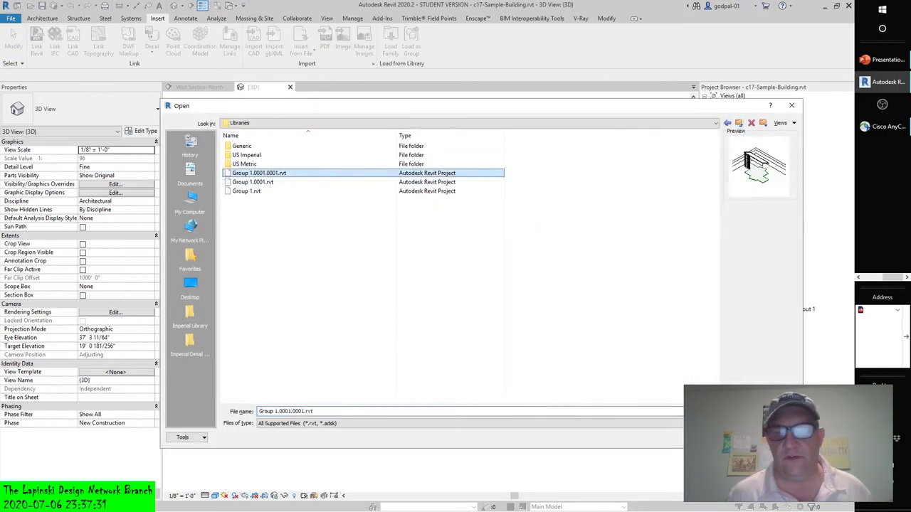
key("Return")
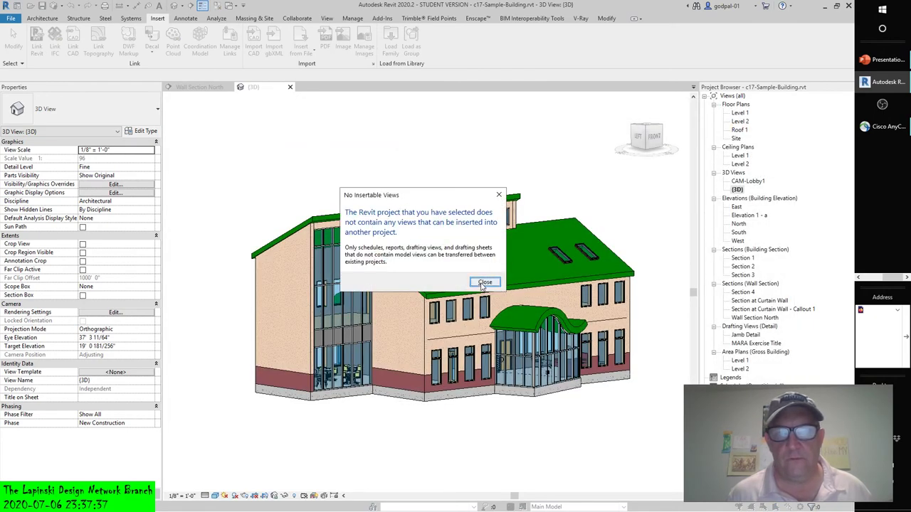
left_click(499, 195)
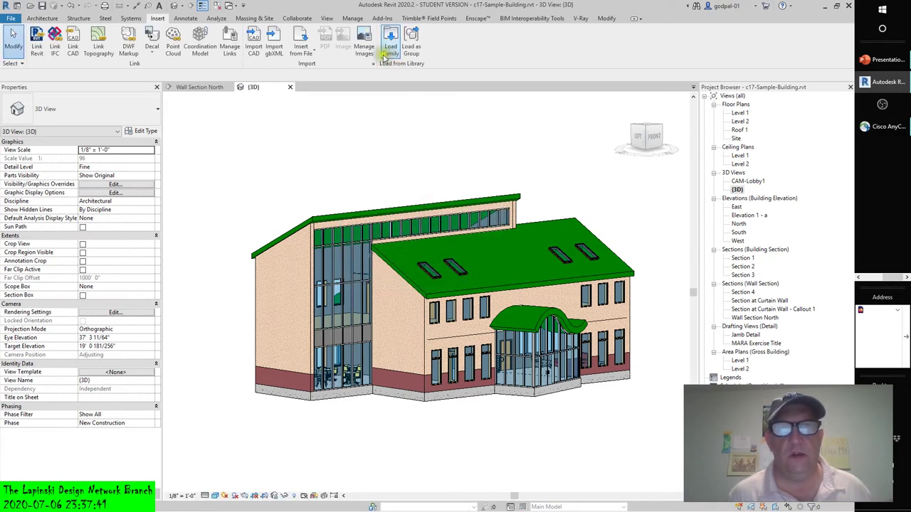
Open Group 1.0001.rvt from Libraries for view insertion and preview the MARA Exercise Title drafting view.
left_click(308, 53)
left_click(319, 69)
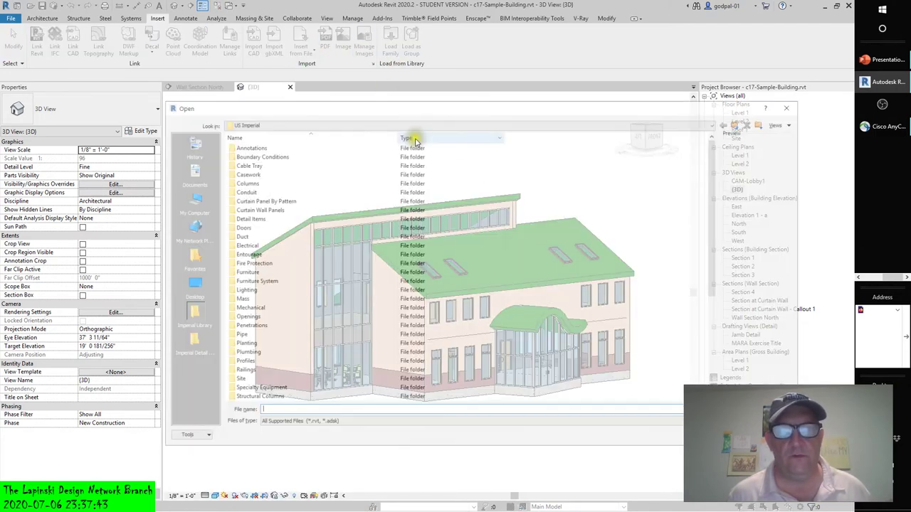
left_click(738, 124)
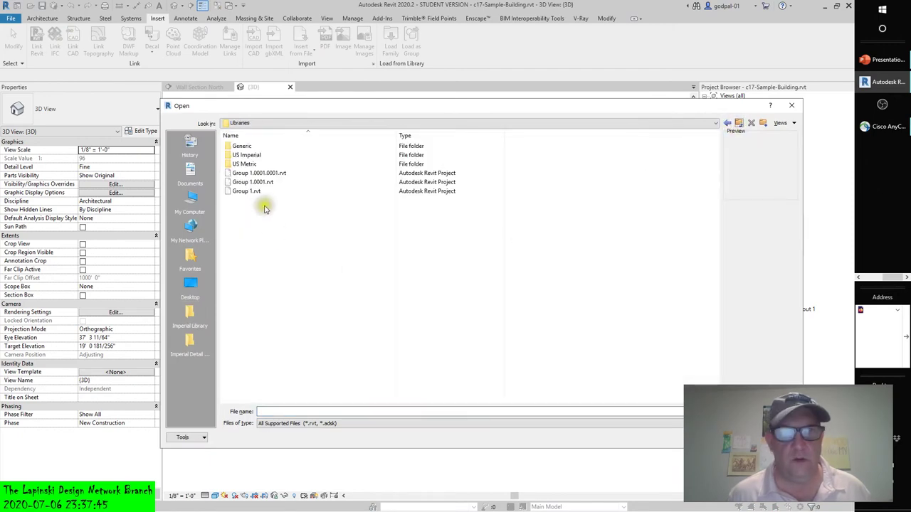
left_click(253, 182)
left_click(761, 412)
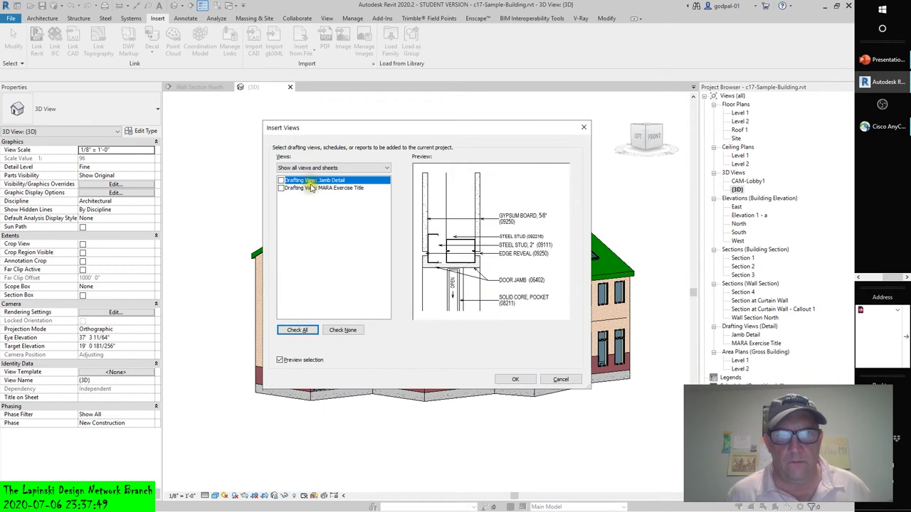
left_click(313, 187)
Filter the list by drafting views, schedules and reports, then all views and sheets, and cancel without inserting.
left_click(320, 168)
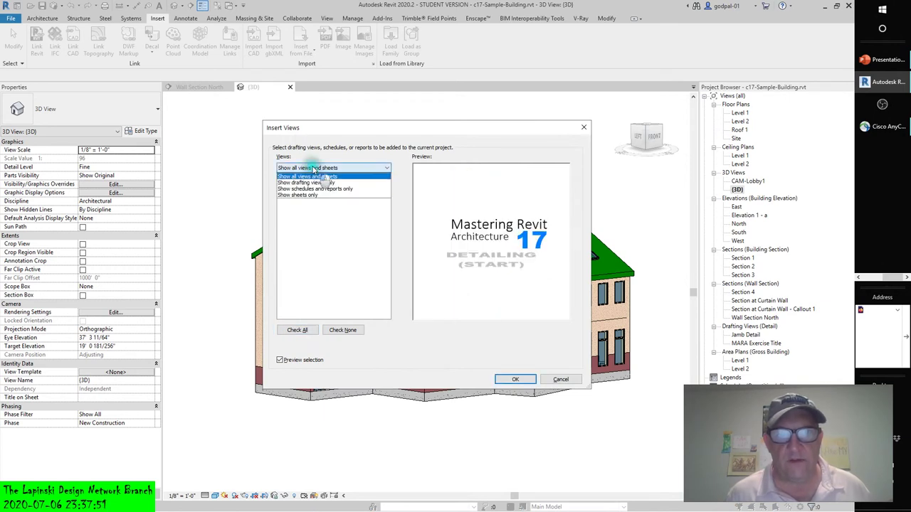
left_click(308, 182)
left_click(321, 168)
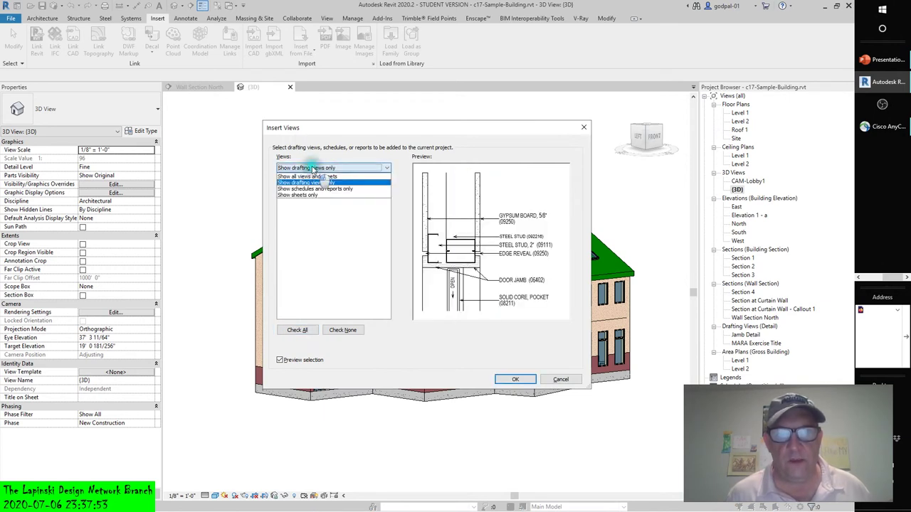
left_click(314, 188)
left_click(317, 168)
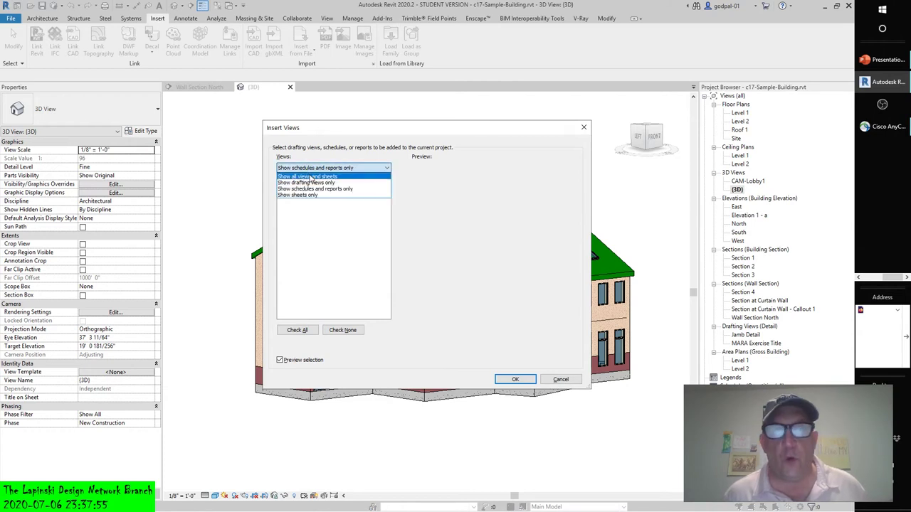
left_click(317, 177)
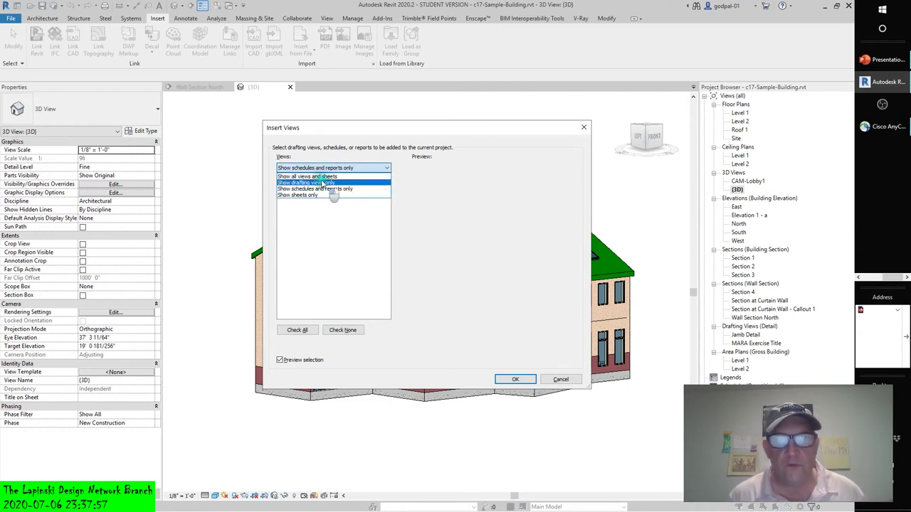
left_click(324, 168)
left_click(324, 177)
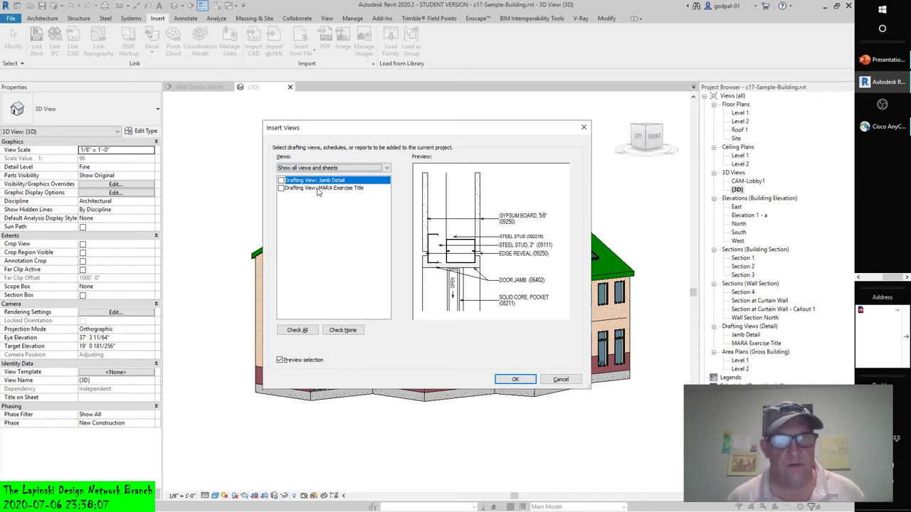
left_click(561, 380)
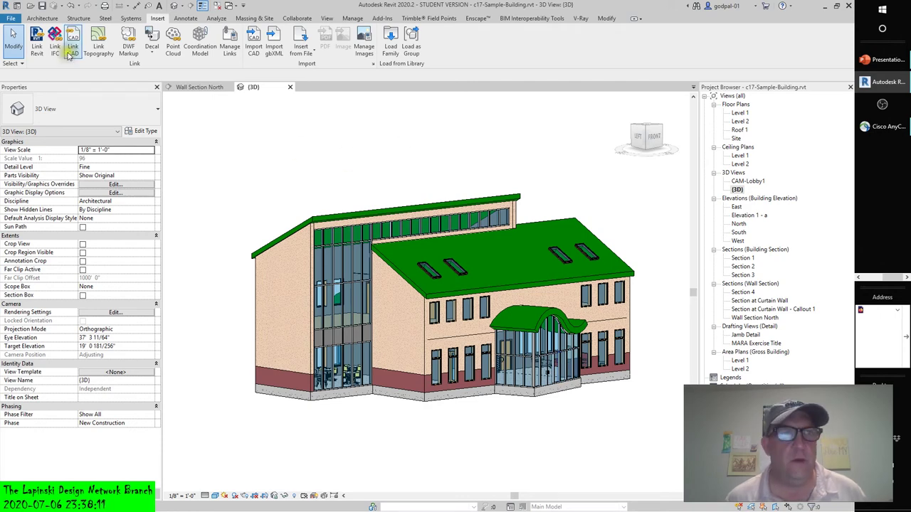
left_click(11, 19)
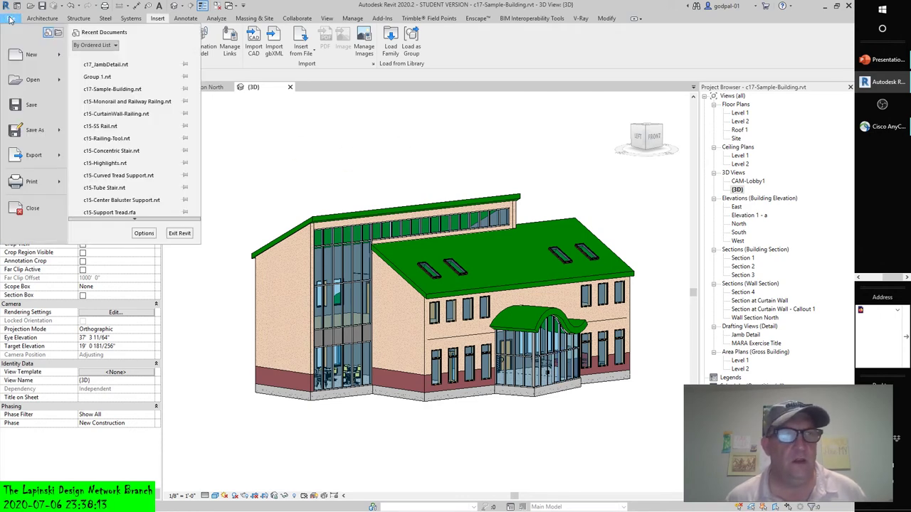
Start saving views to a library file, checking all views and then clearing them.
mouse_move(49, 133)
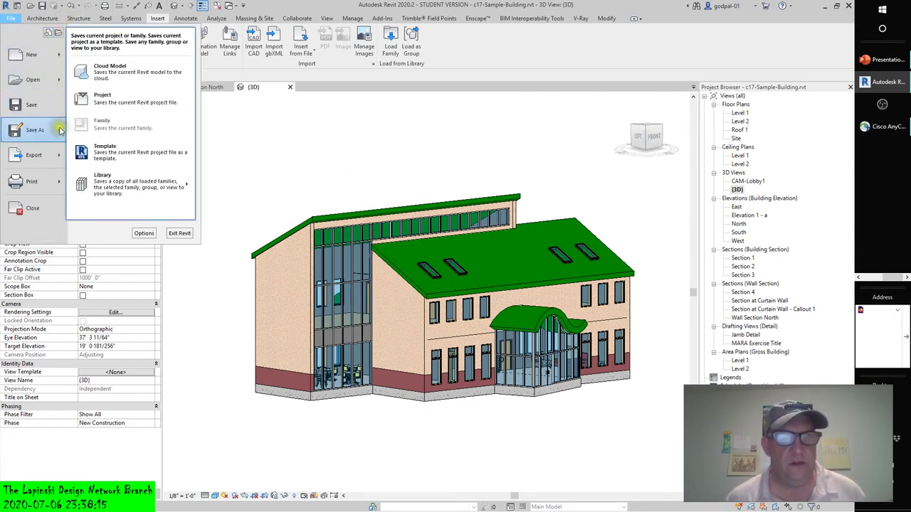
mouse_move(168, 191)
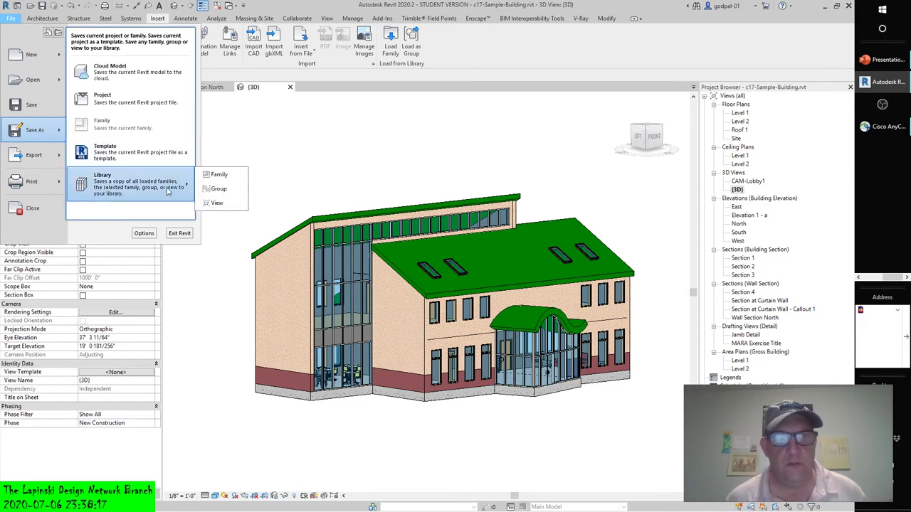
left_click(218, 203)
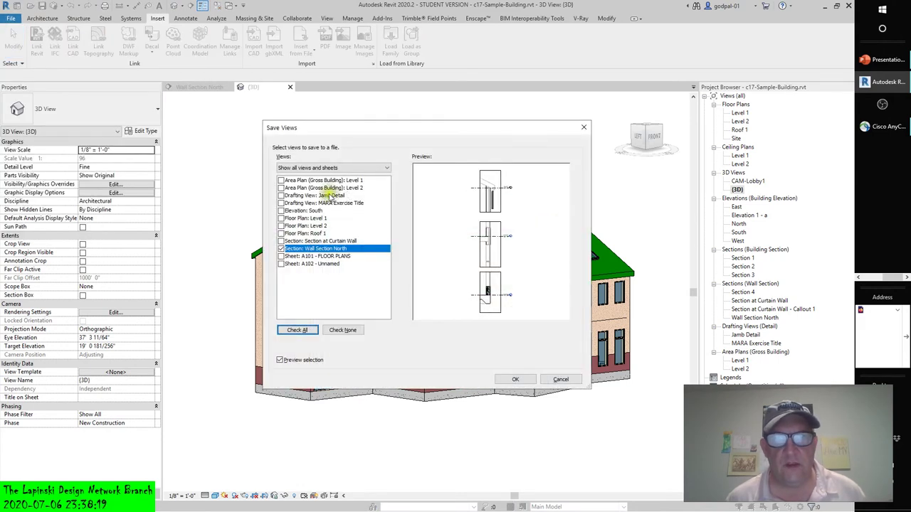
left_click(298, 331)
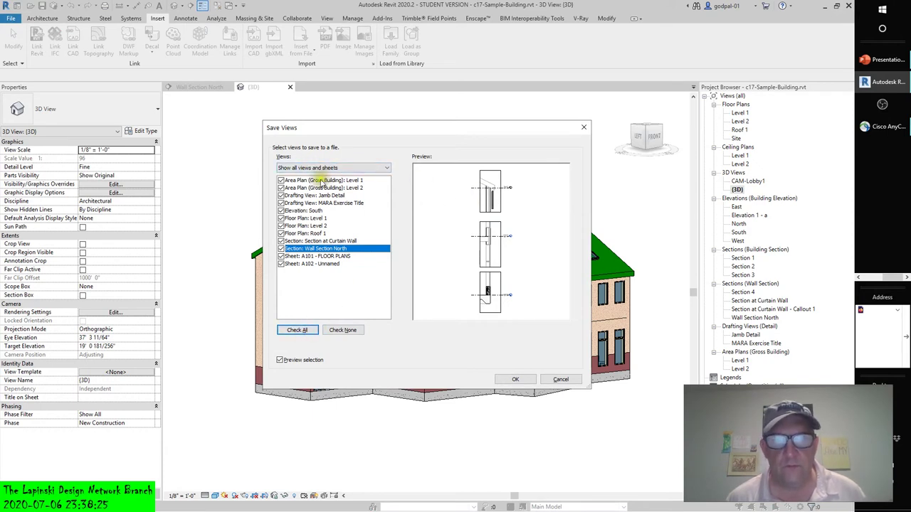
left_click(342, 330)
Preview the Level 1 and 2 area plans, both drafting views, the South elevation, and both floor plans.
left_click(314, 181)
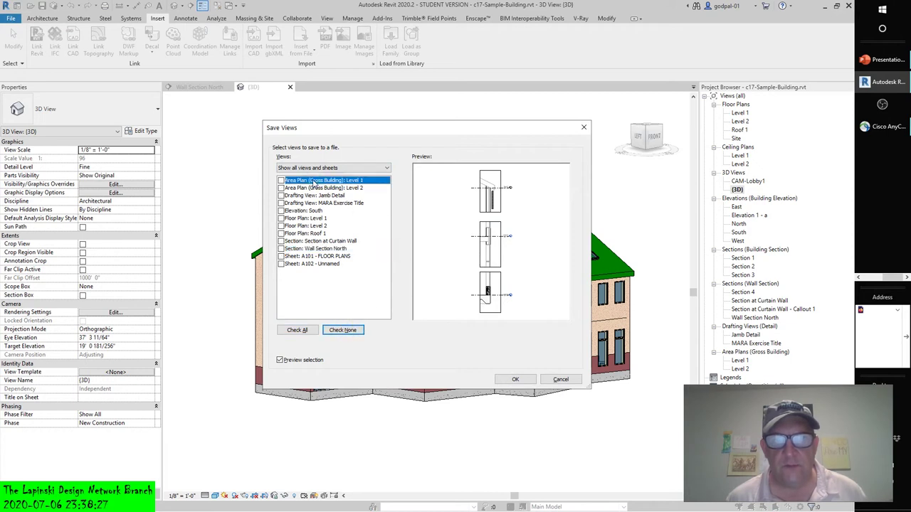
left_click(313, 188)
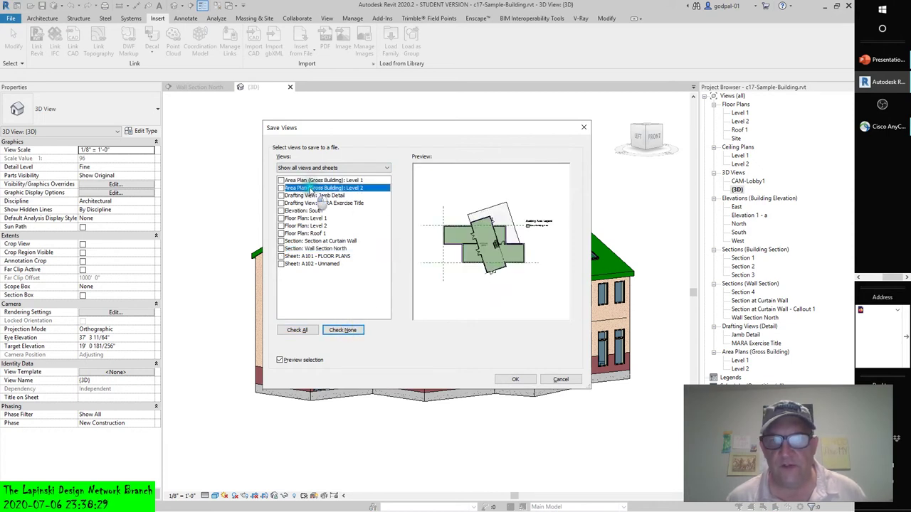
left_click(311, 196)
left_click(313, 204)
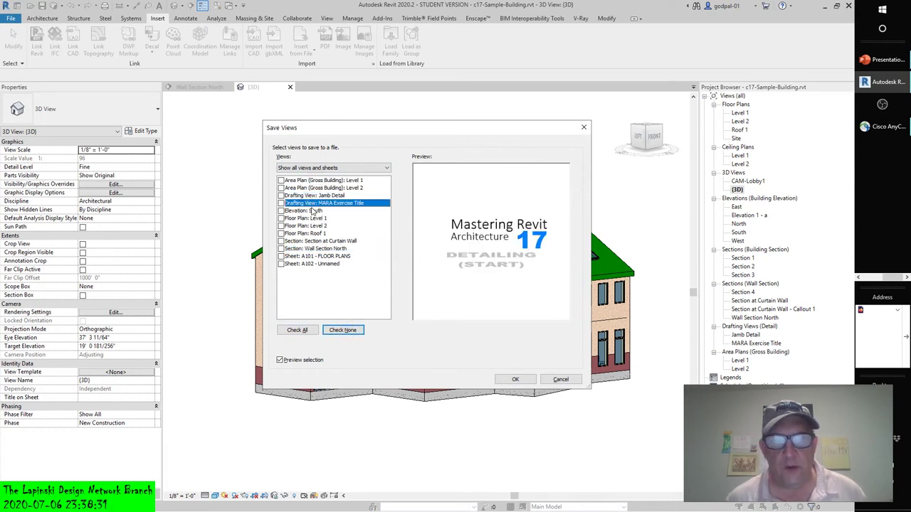
left_click(312, 211)
left_click(313, 219)
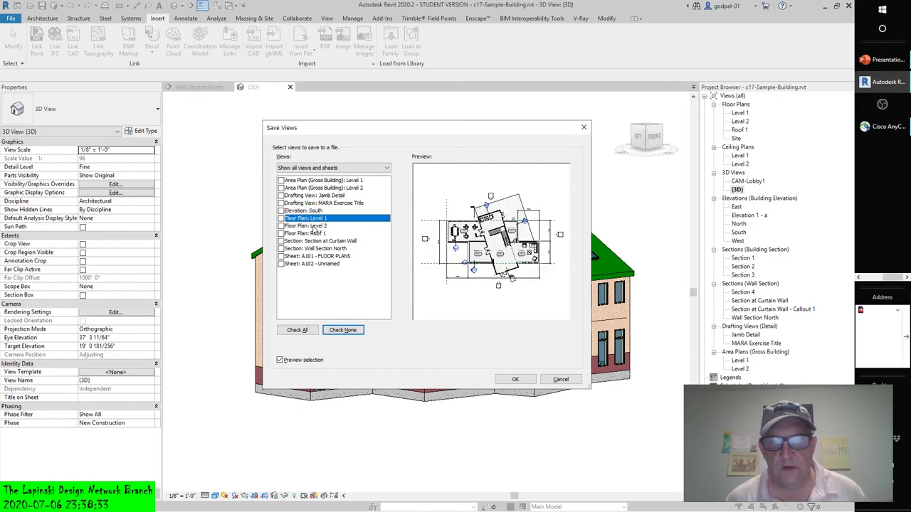
left_click(314, 226)
Preview Roof 1, both sections and sheets A101 and A102, then check all views and confirm.
left_click(315, 233)
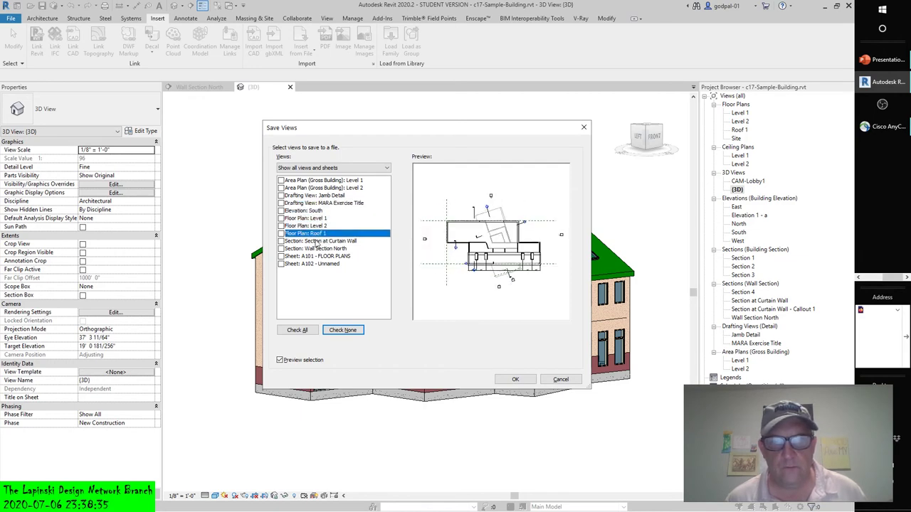
left_click(316, 242)
left_click(318, 248)
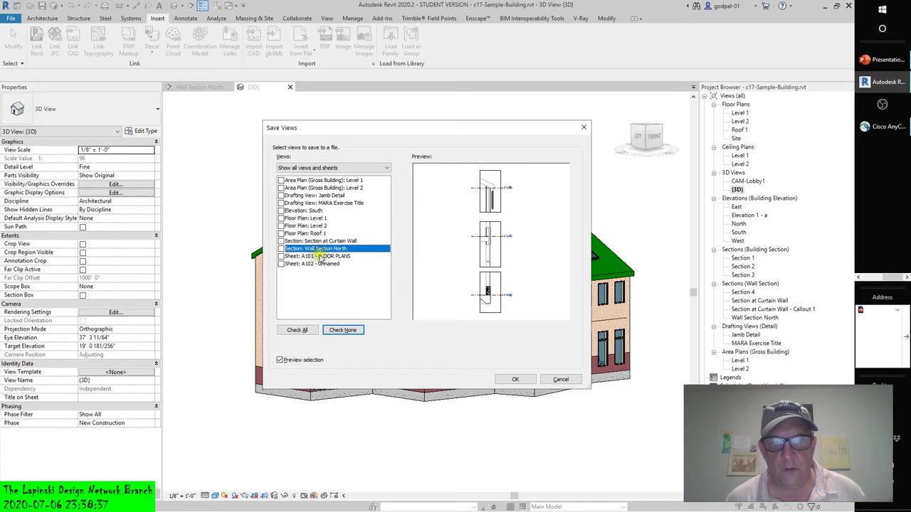
left_click(320, 257)
left_click(320, 263)
left_click(297, 330)
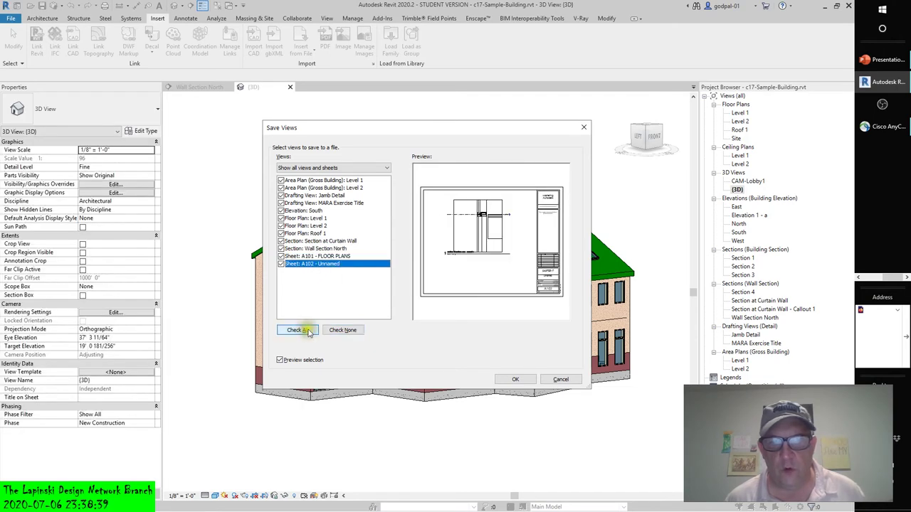
left_click(515, 379)
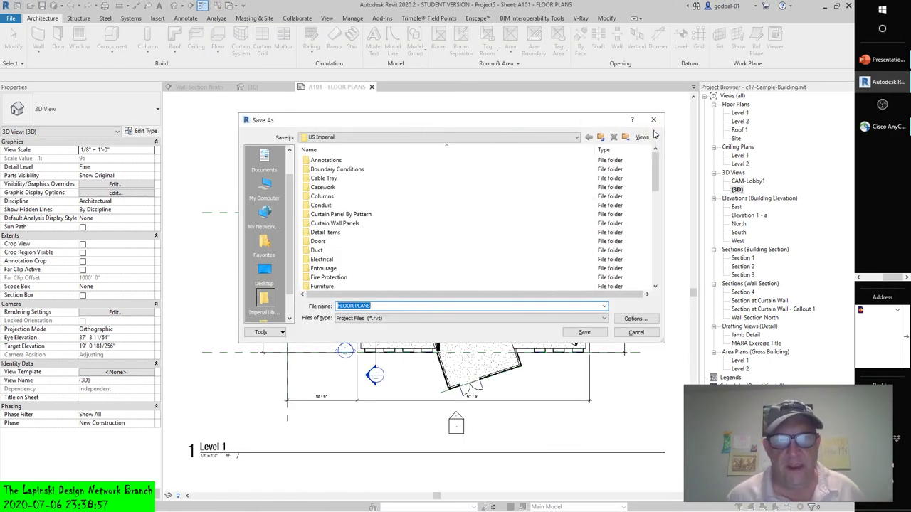
Set the thumbnail preview source to 3D View: {3D} and save FLOOR PLANS in Libraries.
left_click(600, 137)
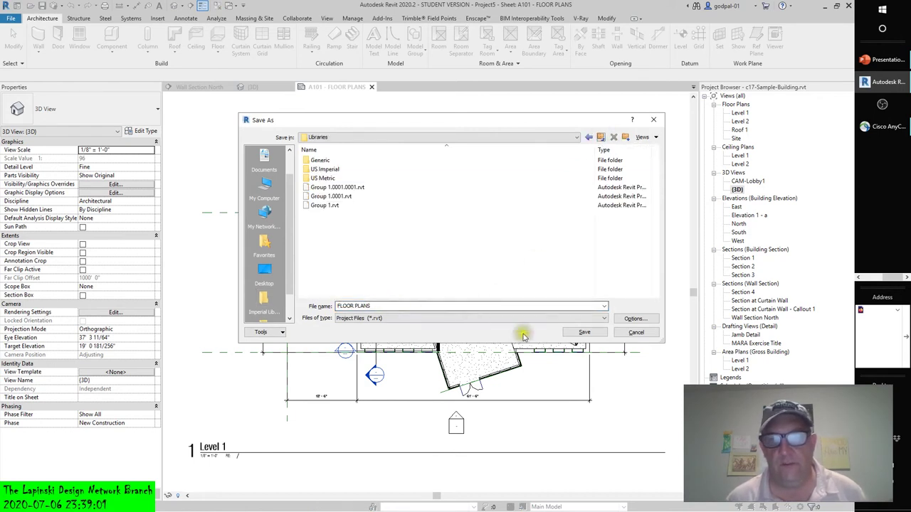
left_click(629, 319)
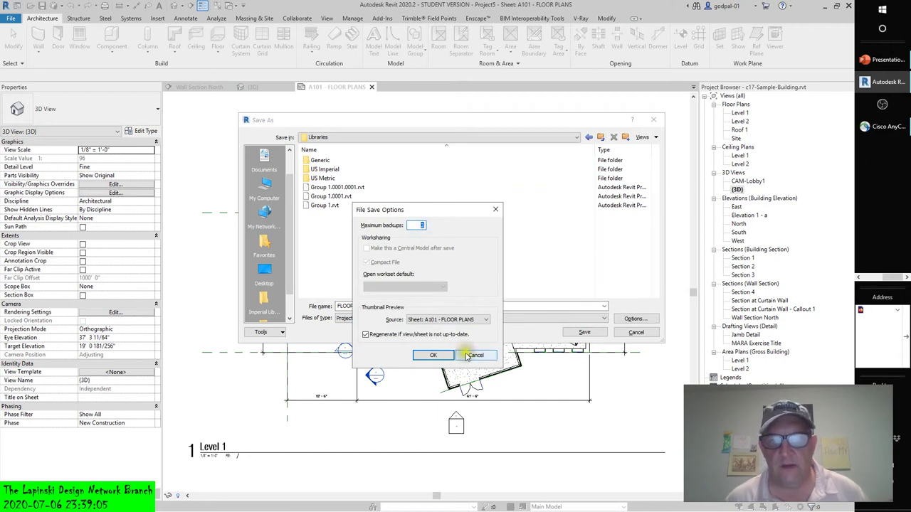
left_click(486, 320)
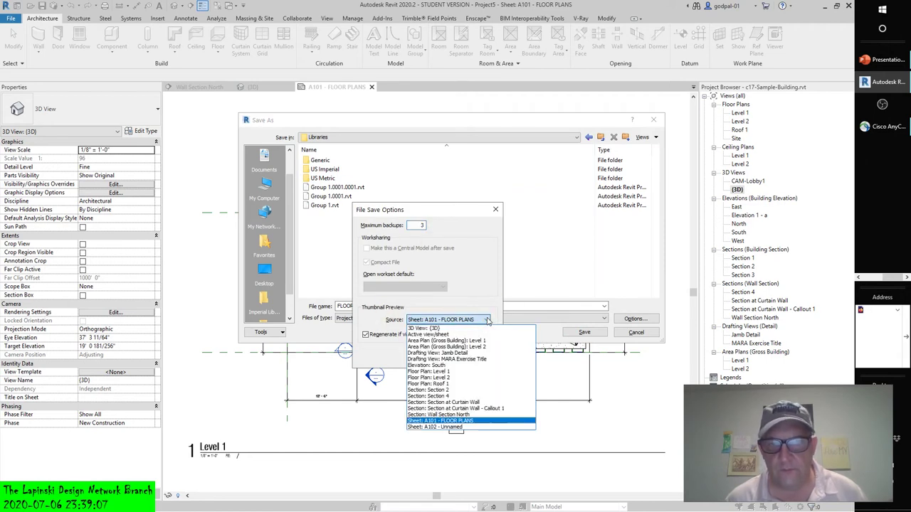
left_click(425, 329)
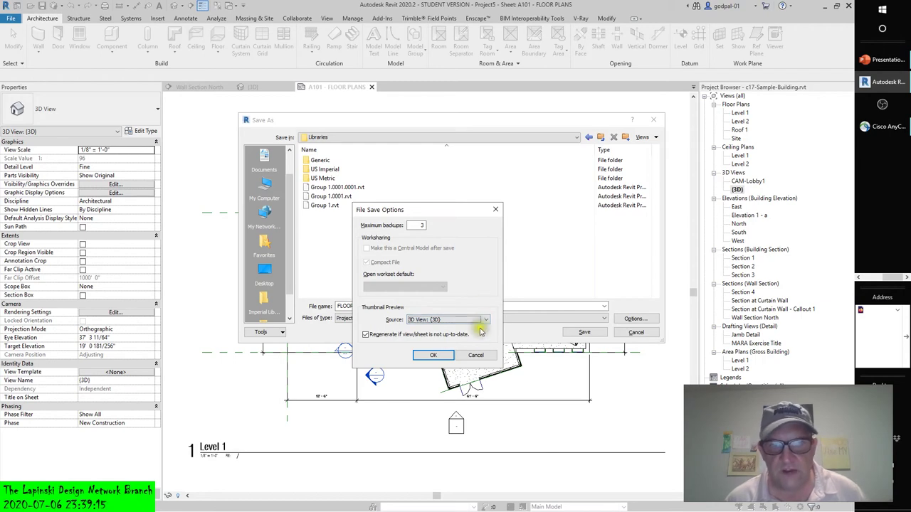
left_click(435, 354)
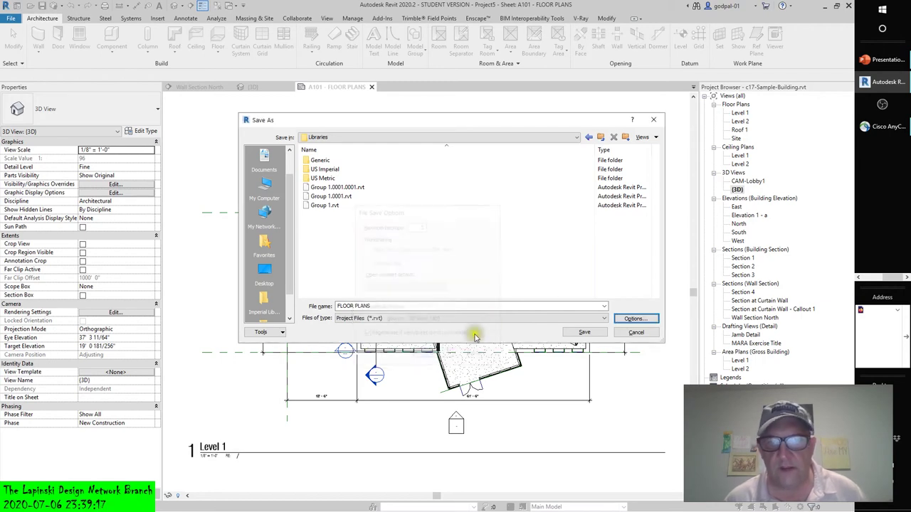
left_click(583, 333)
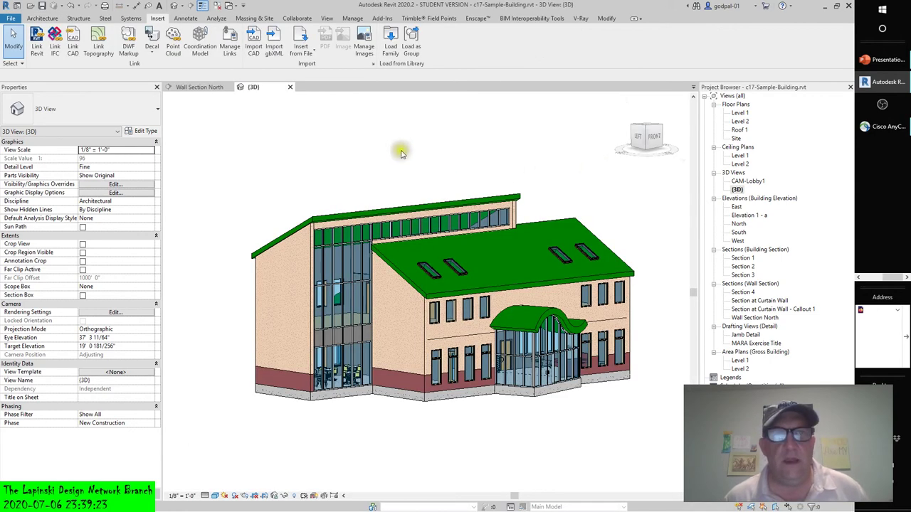
Open FLOOR PLANS.rvt from the Libraries folder with Insert Views from File.
left_click(313, 53)
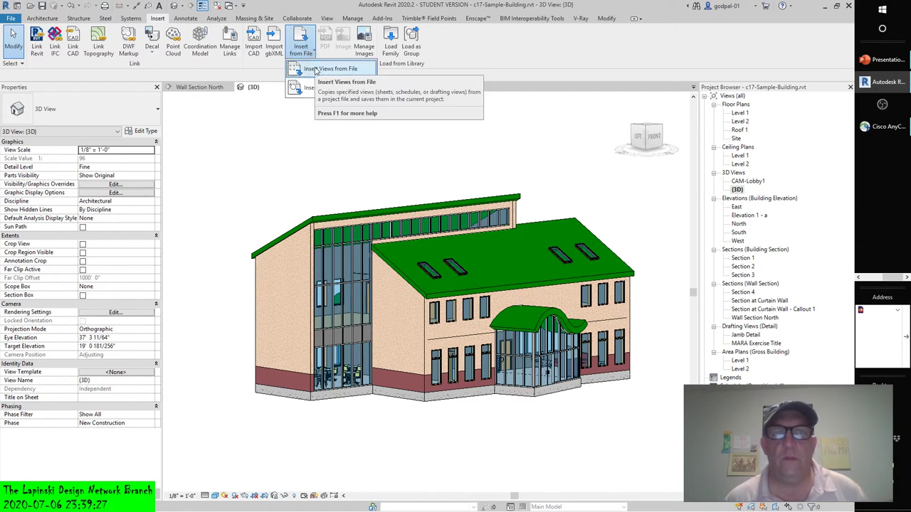
left_click(317, 69)
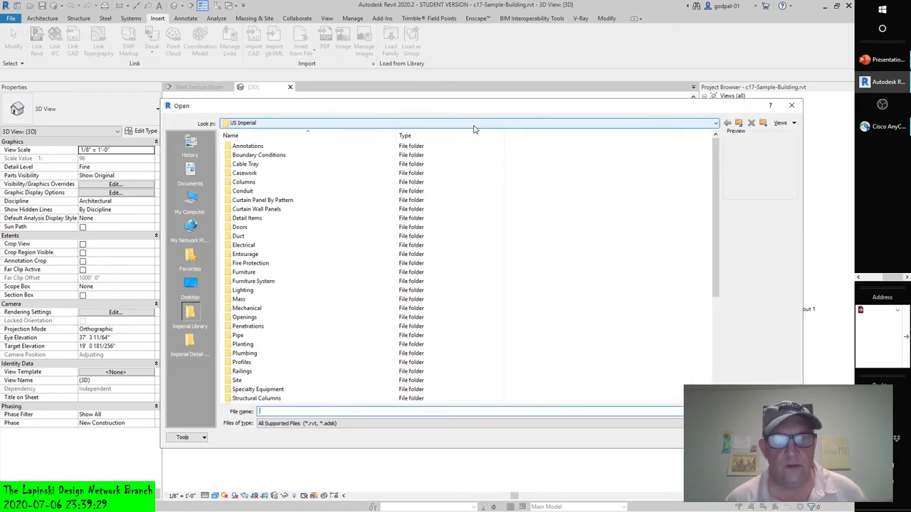
left_click(740, 123)
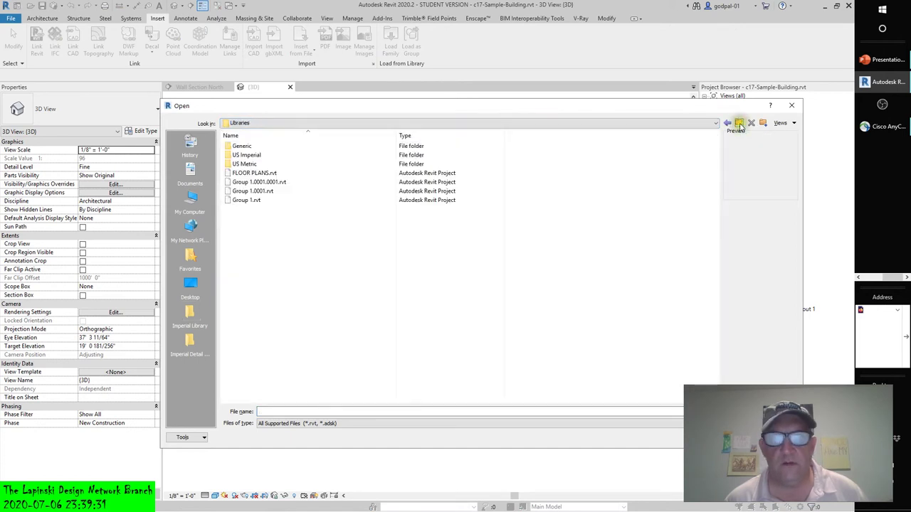
left_click(262, 174)
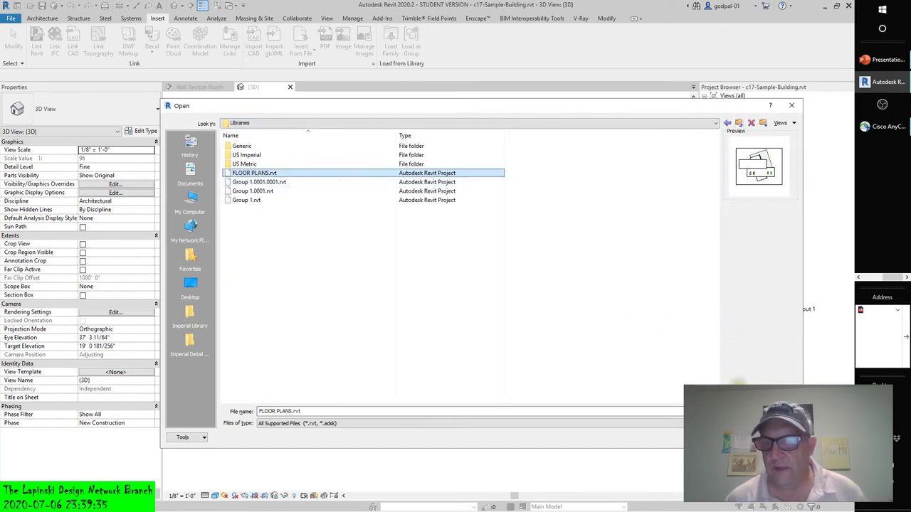
left_click(754, 411)
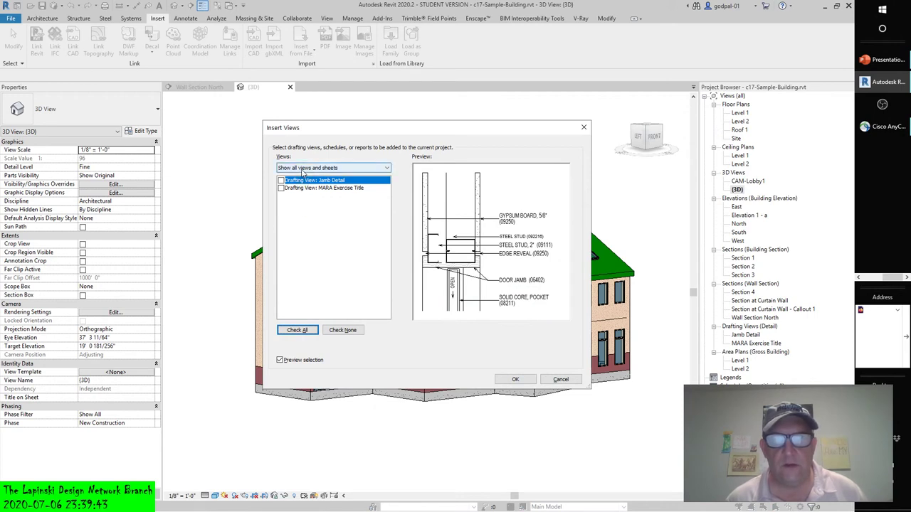
Try the schedules and sheets filters, return to all views, and insert the Jamb Detail and MARA Exercise Title drafting views.
left_click(304, 169)
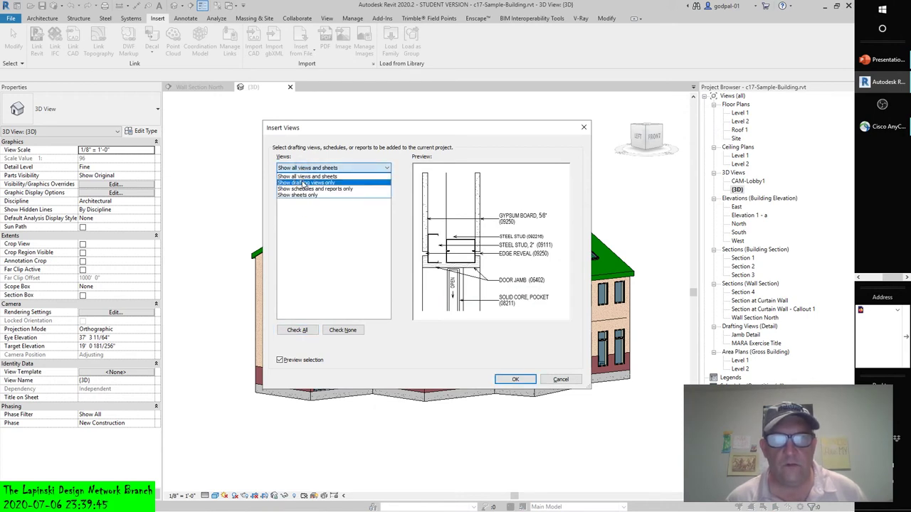
left_click(310, 189)
left_click(305, 168)
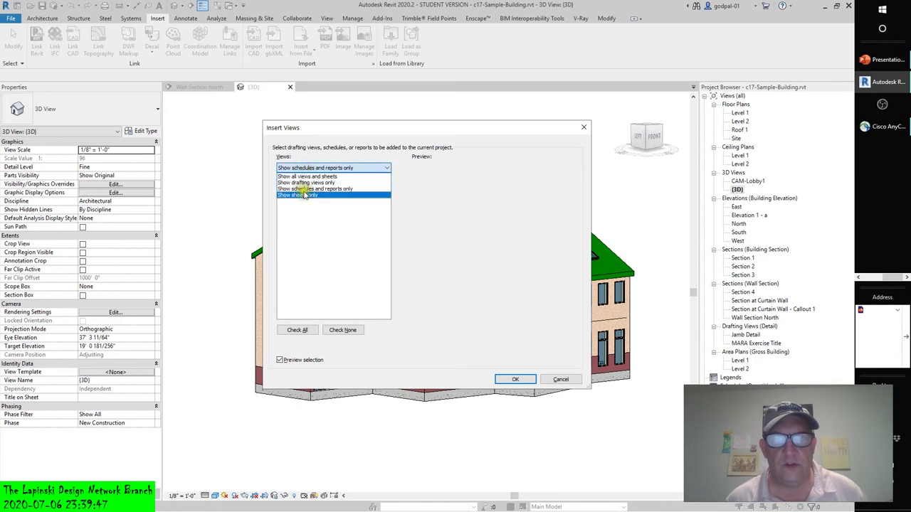
left_click(304, 196)
left_click(305, 168)
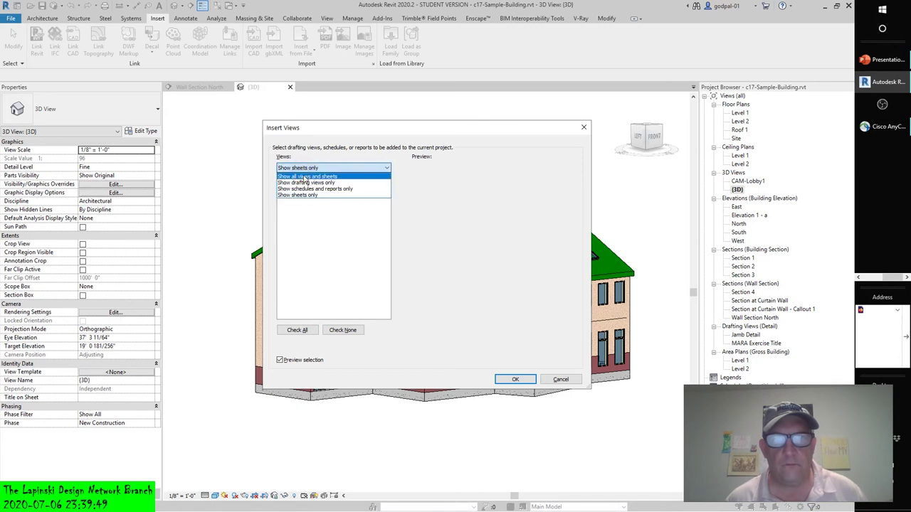
left_click(304, 177)
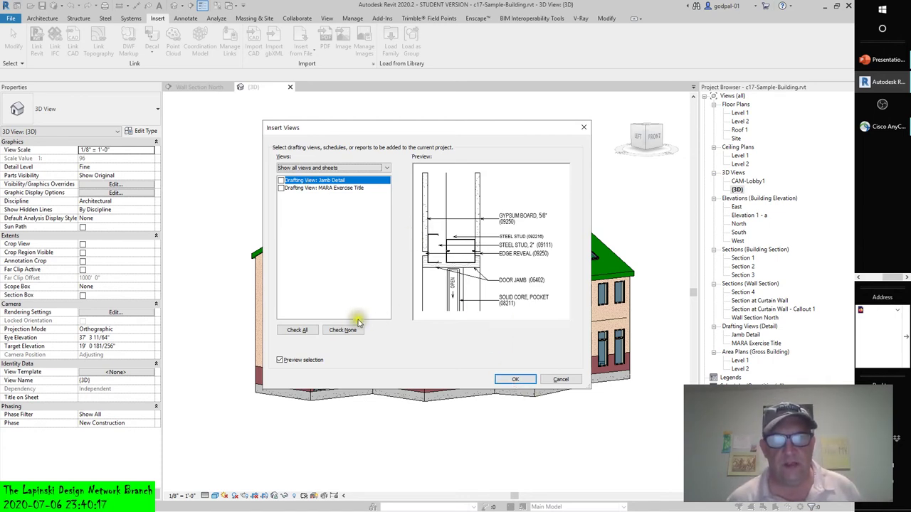
left_click(297, 330)
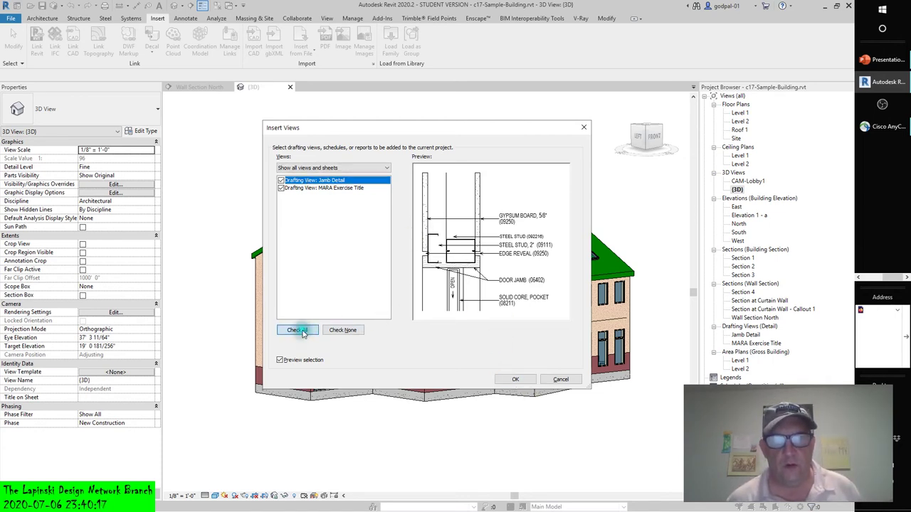
left_click(520, 380)
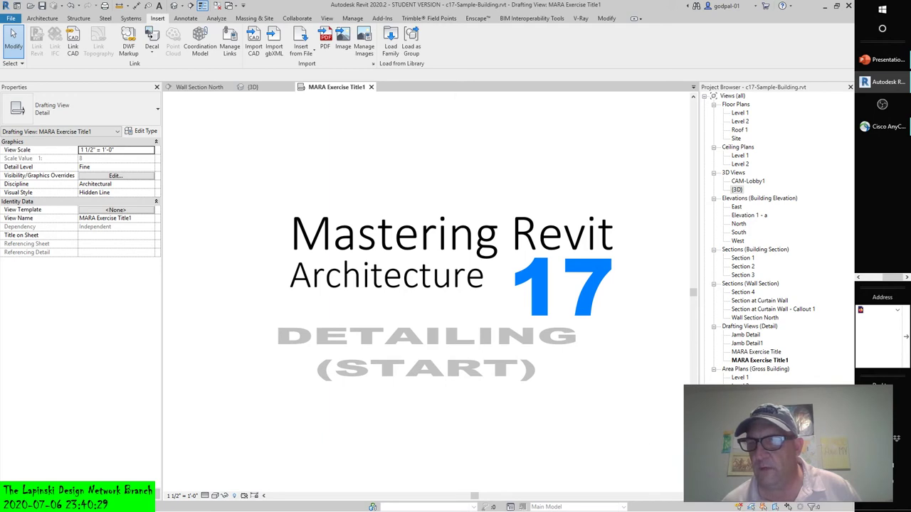
Select MARA Exercise Title1 in the Project Browser, then undo the view insertion.
left_click(745, 361)
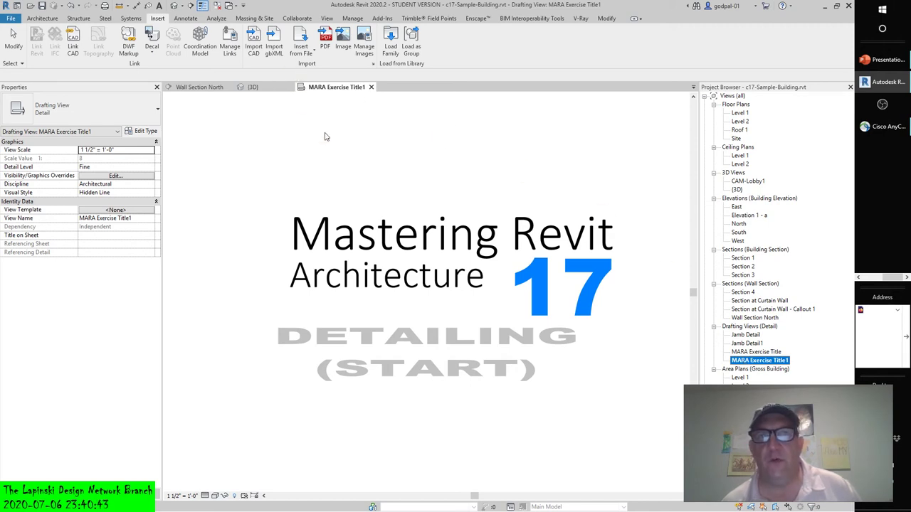
left_click(70, 5)
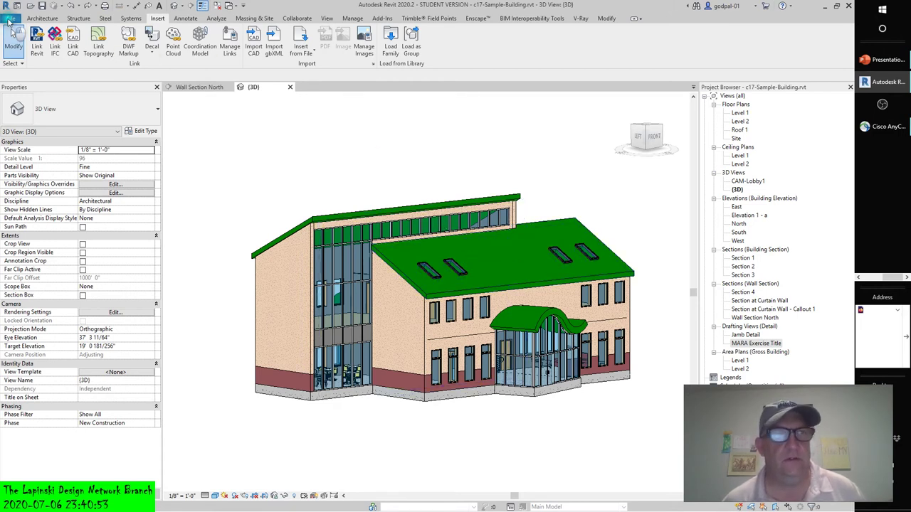
Save every project view to a library file through Save As > Library > View.
left_click(9, 19)
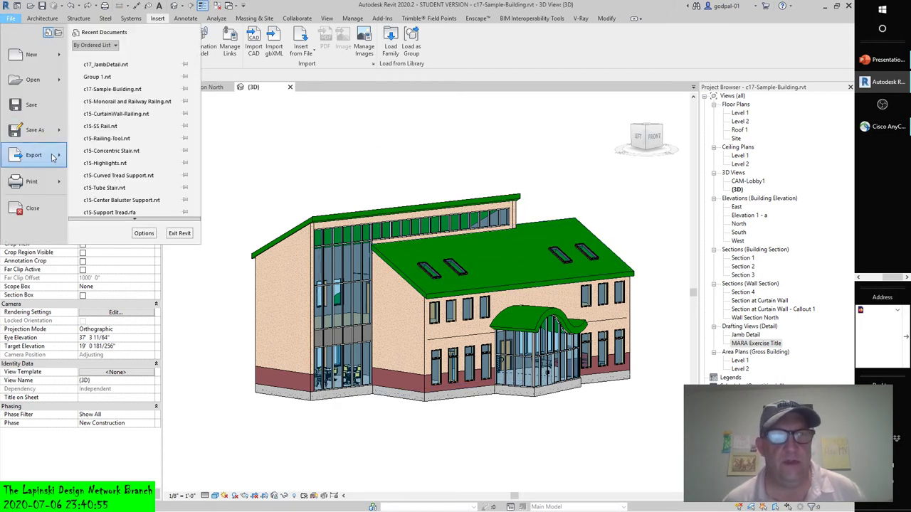
mouse_move(52, 157)
mouse_move(55, 132)
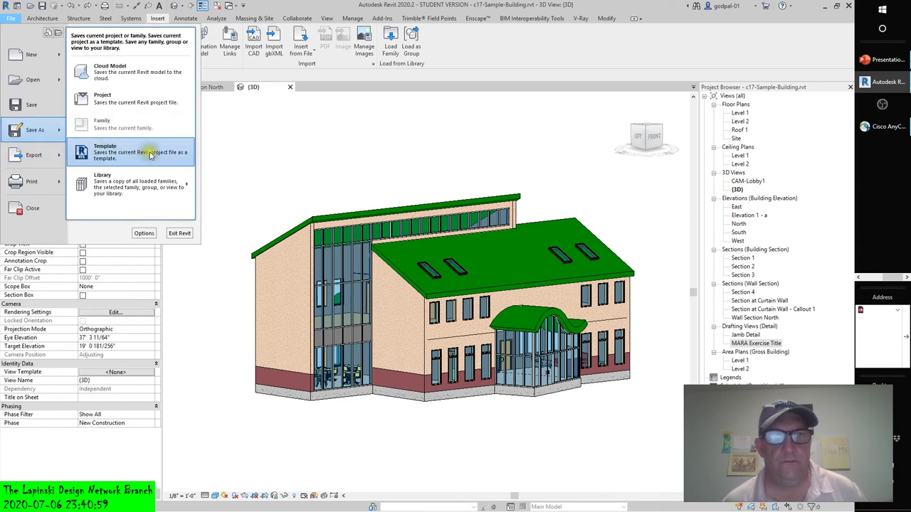
mouse_move(165, 188)
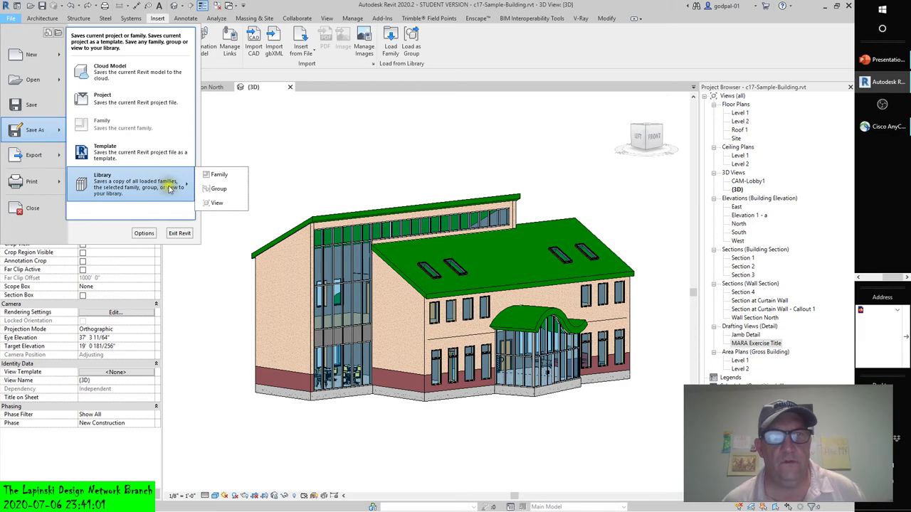
left_click(214, 205)
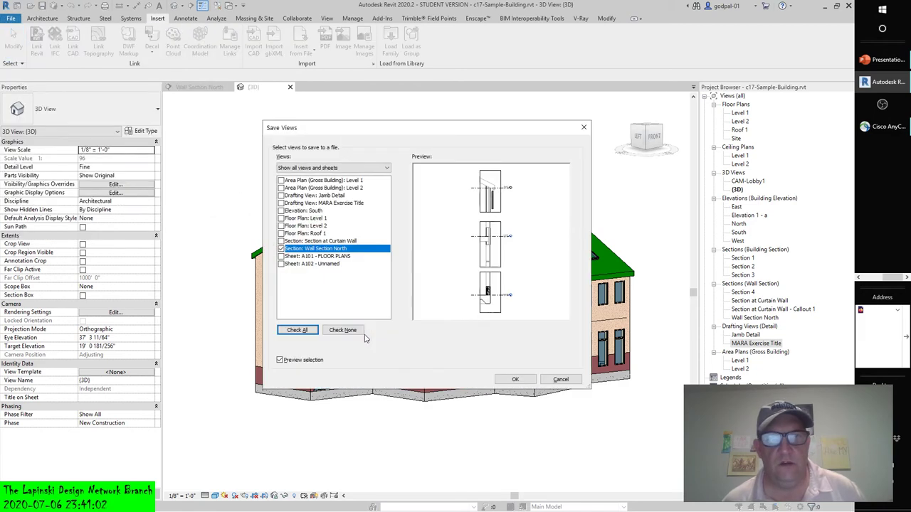
left_click(299, 330)
left_click(516, 380)
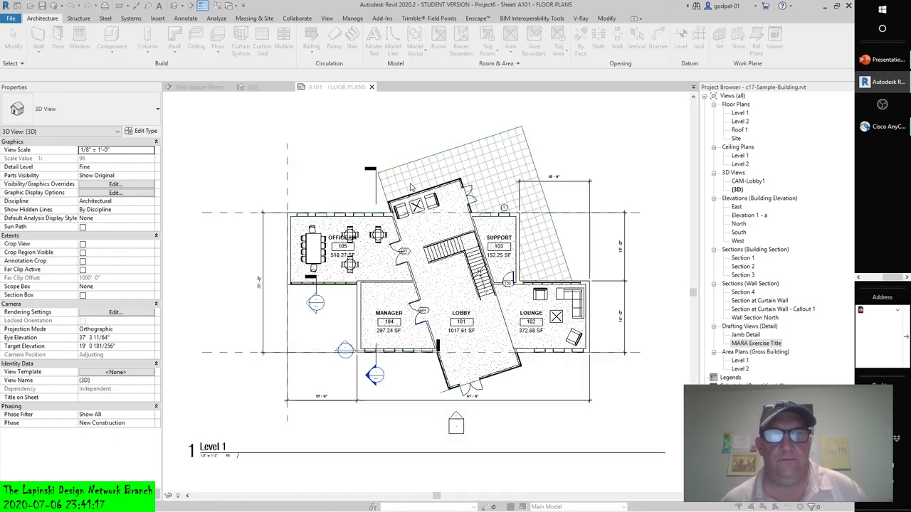
Save the views as FLOOR PLANS in Libraries and dismiss the failed-to-open error.
key("ctrl+s")
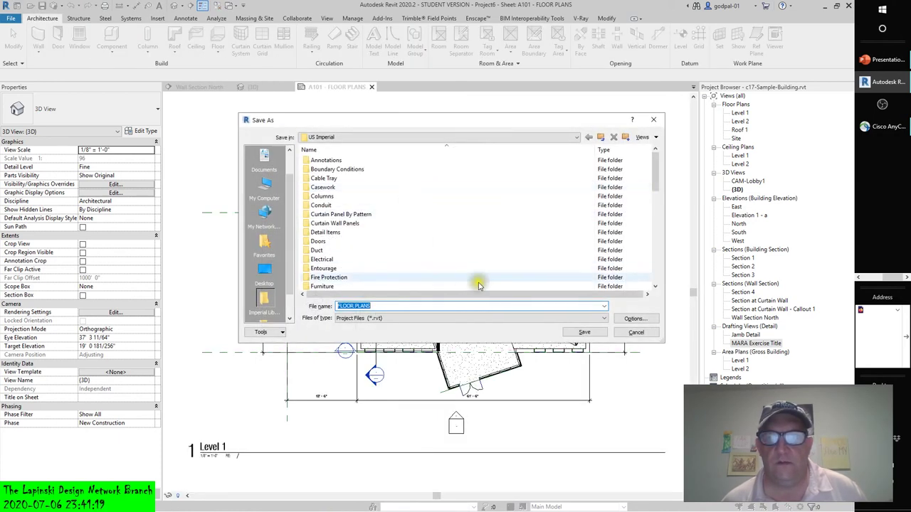
left_click(600, 137)
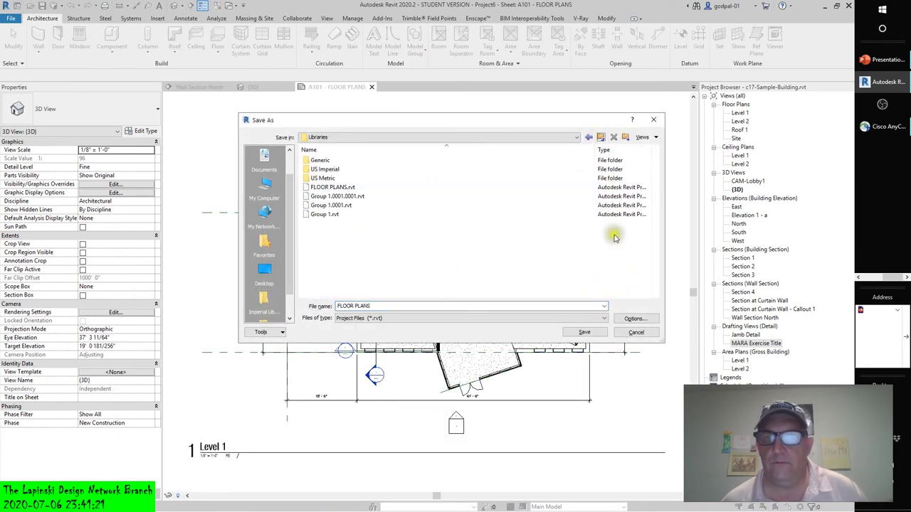
left_click(584, 333)
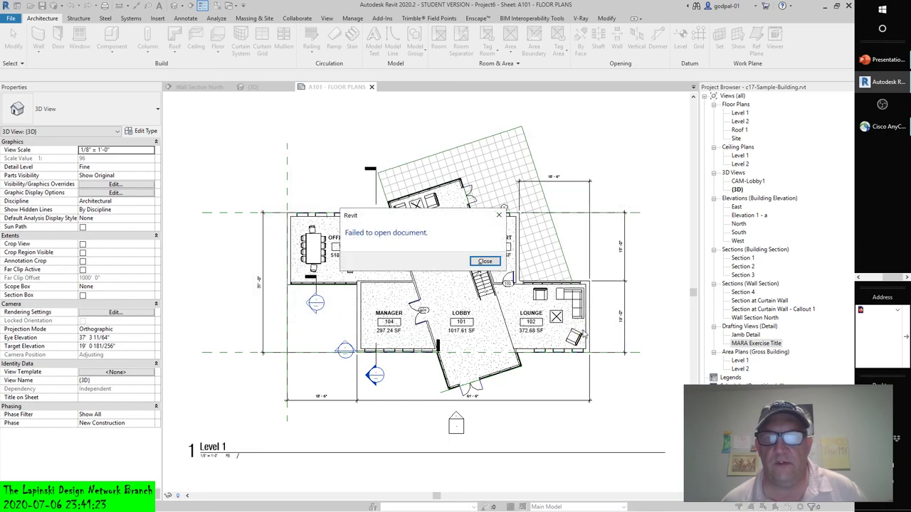
left_click(485, 262)
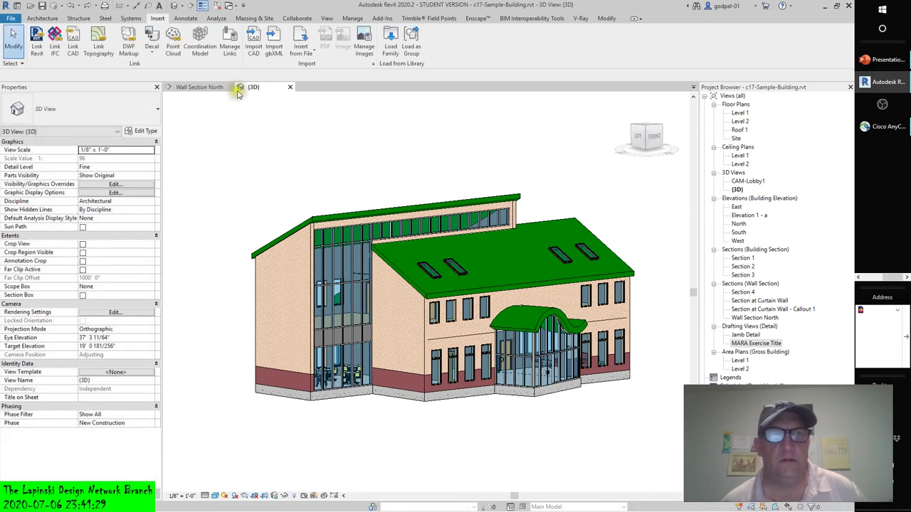
Return to the {3D} view and save all listed views to a library file.
left_click(210, 88)
left_click(255, 87)
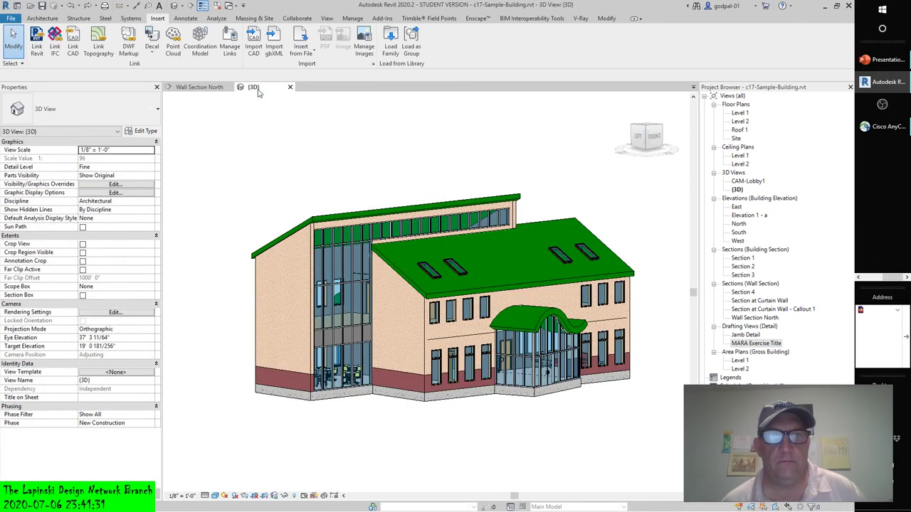
left_click(11, 18)
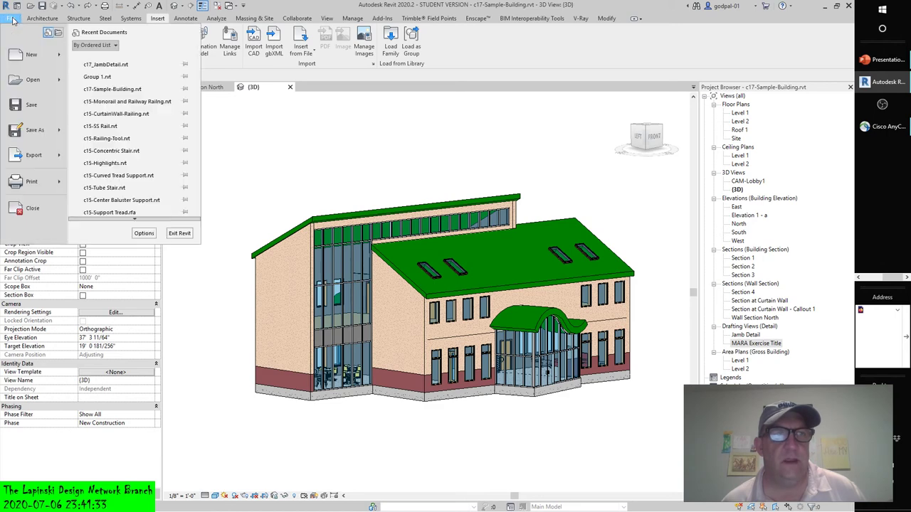
mouse_move(34, 129)
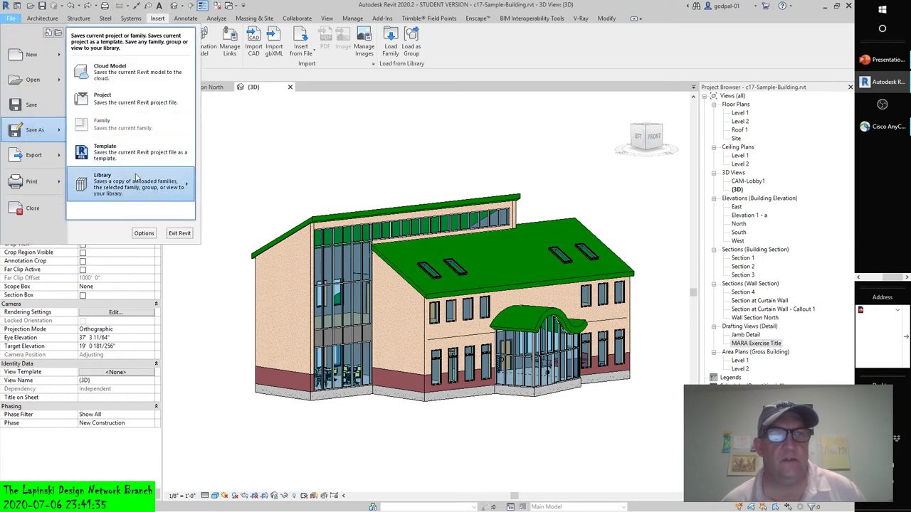
mouse_move(136, 178)
left_click(217, 203)
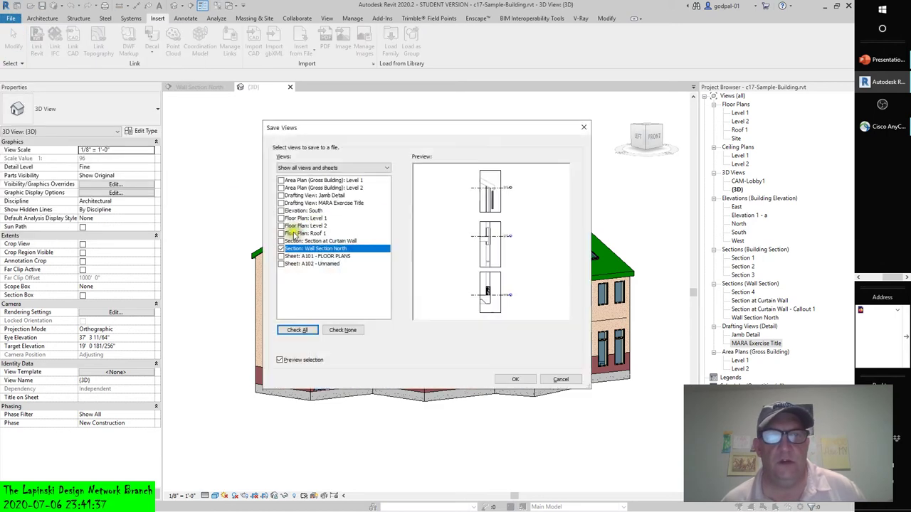
left_click(505, 377)
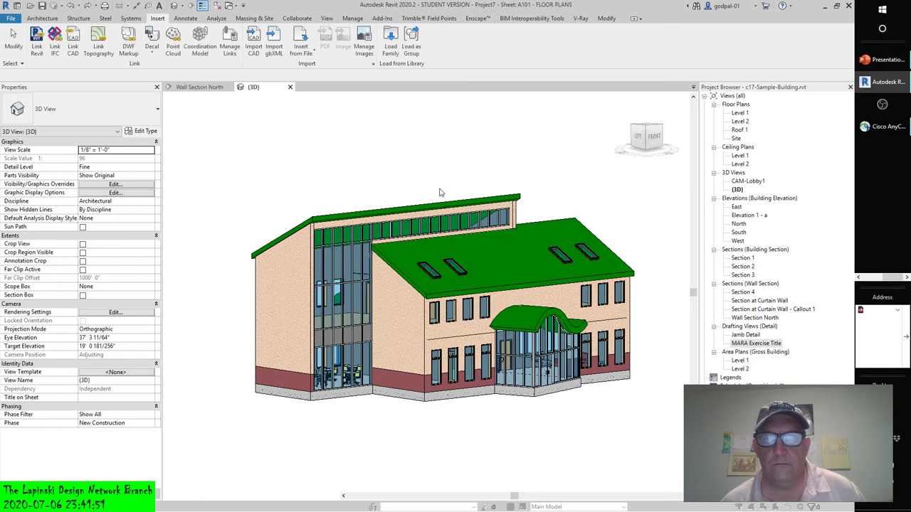
Save the views as FLOOR PLANS2 in Libraries and close the A101 FLOOR PLANS sheet.
key("ctrl+s")
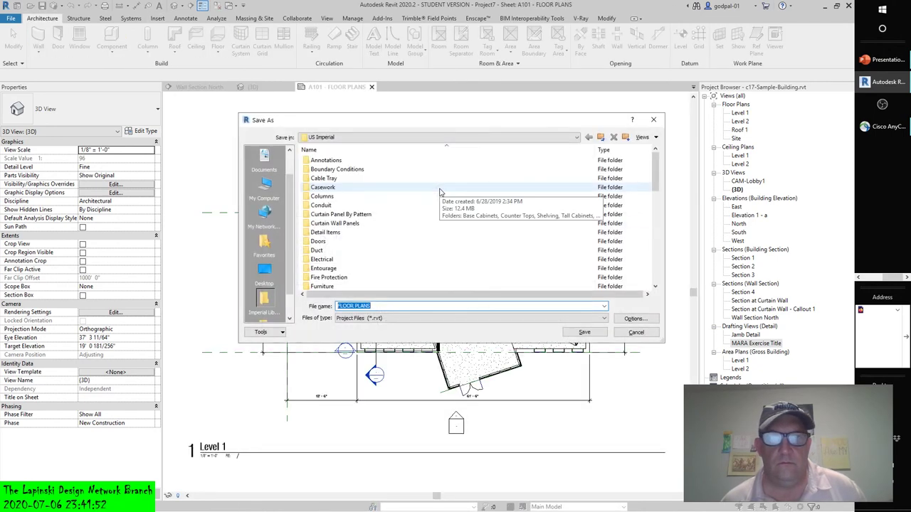
left_click(376, 307)
type("2")
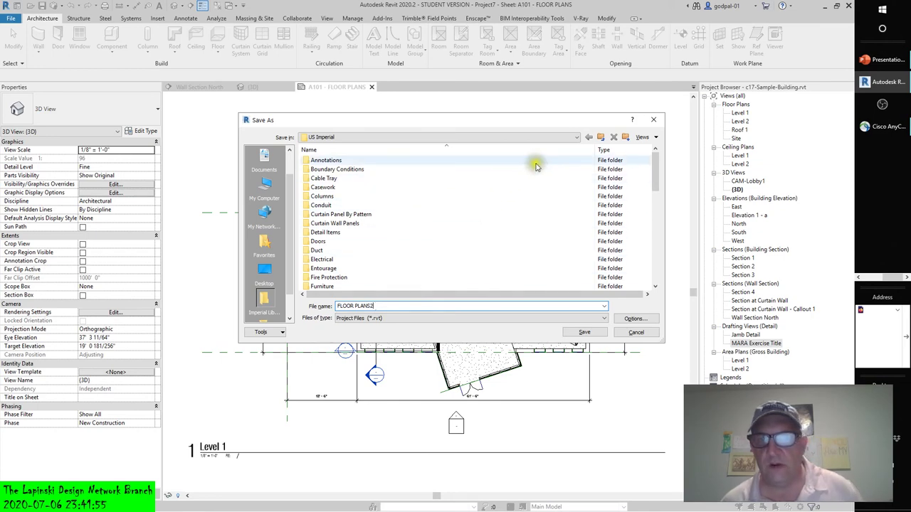
left_click(601, 137)
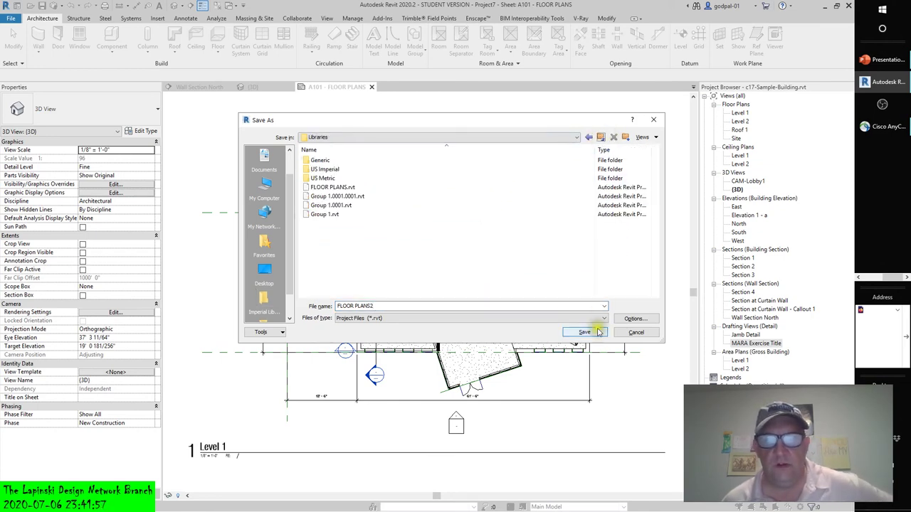
left_click(579, 333)
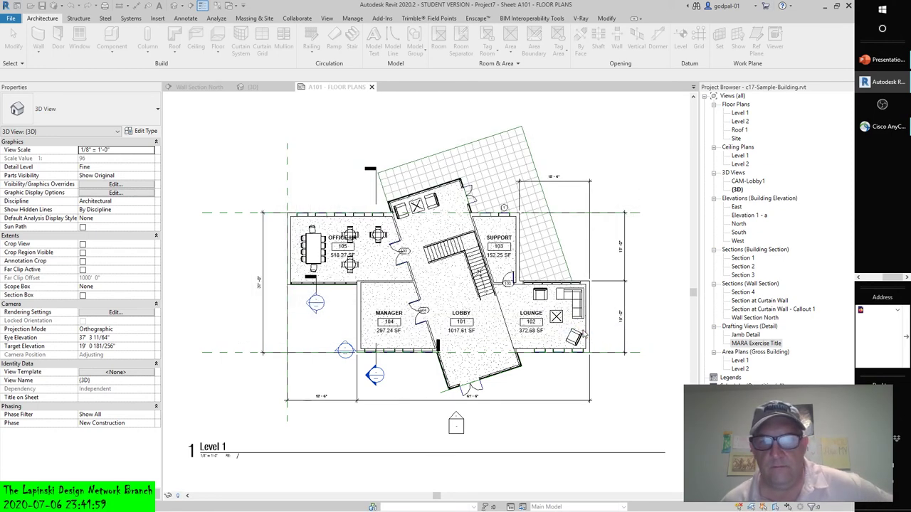
key("ctrl+F4")
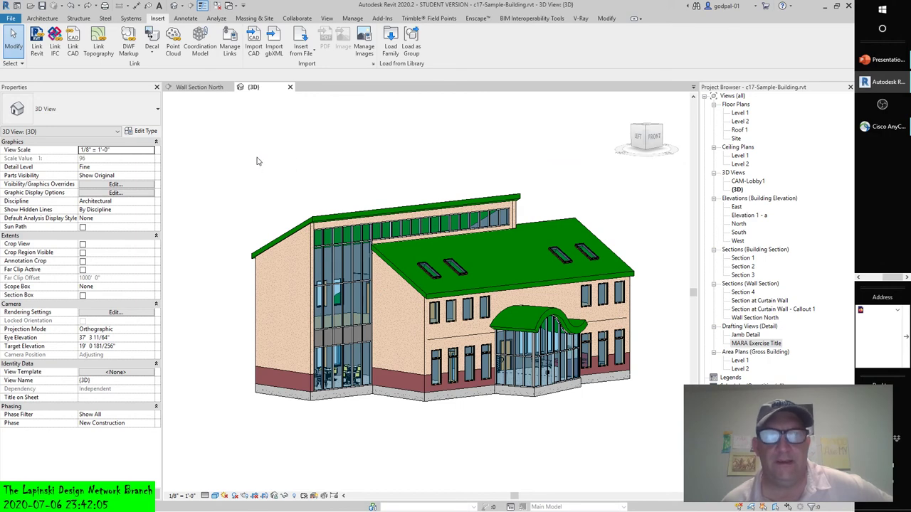
Create a new project, Project8, from the Architectural Template.
left_click(11, 18)
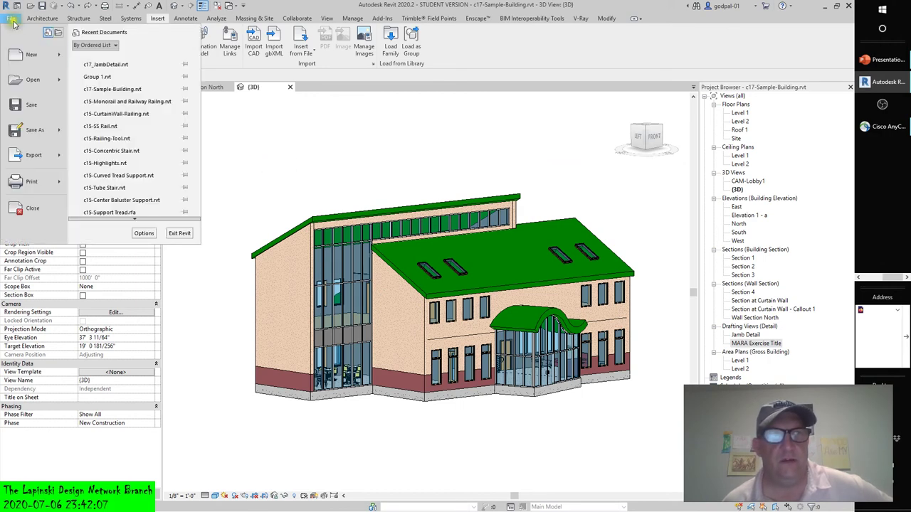
mouse_move(29, 57)
left_click(110, 51)
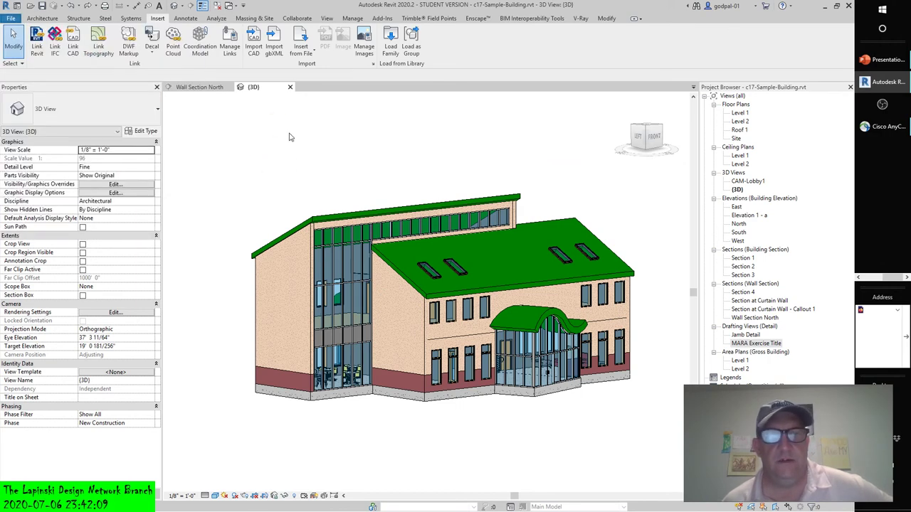
left_click(425, 240)
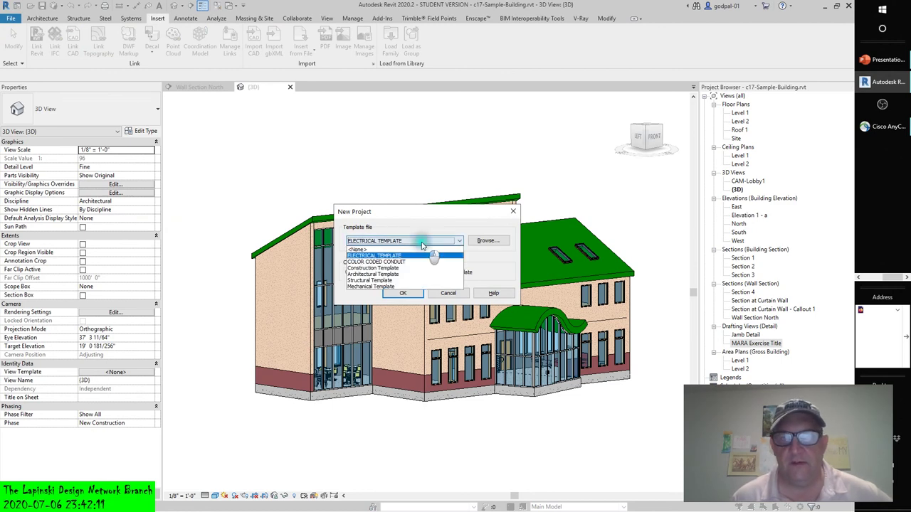
left_click(375, 274)
left_click(402, 292)
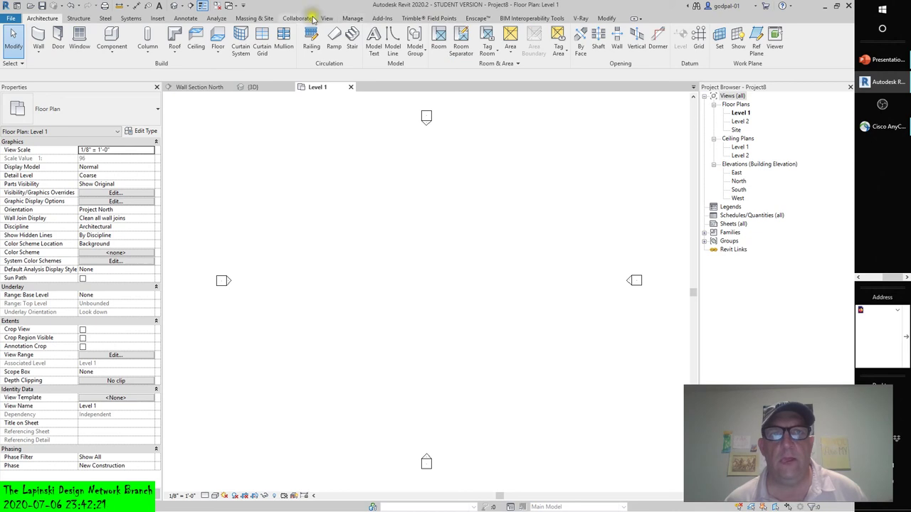
left_click(158, 17)
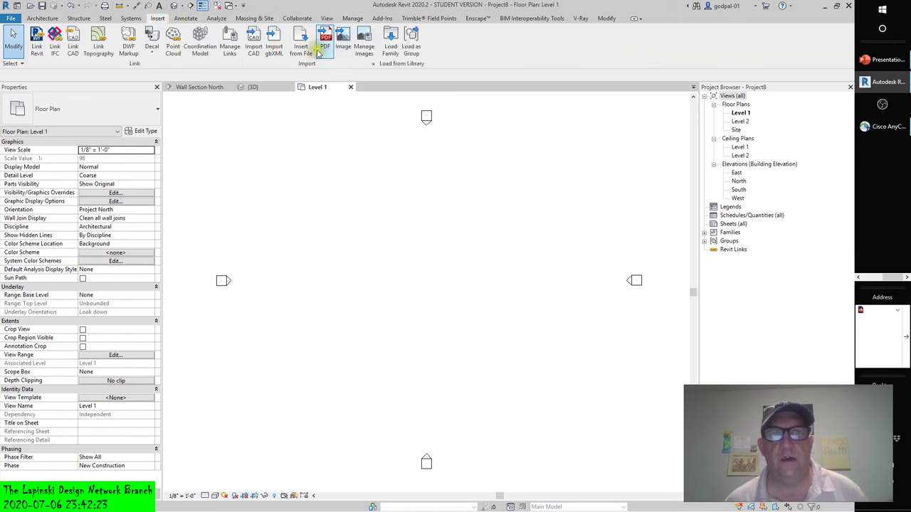
left_click(307, 51)
left_click(305, 69)
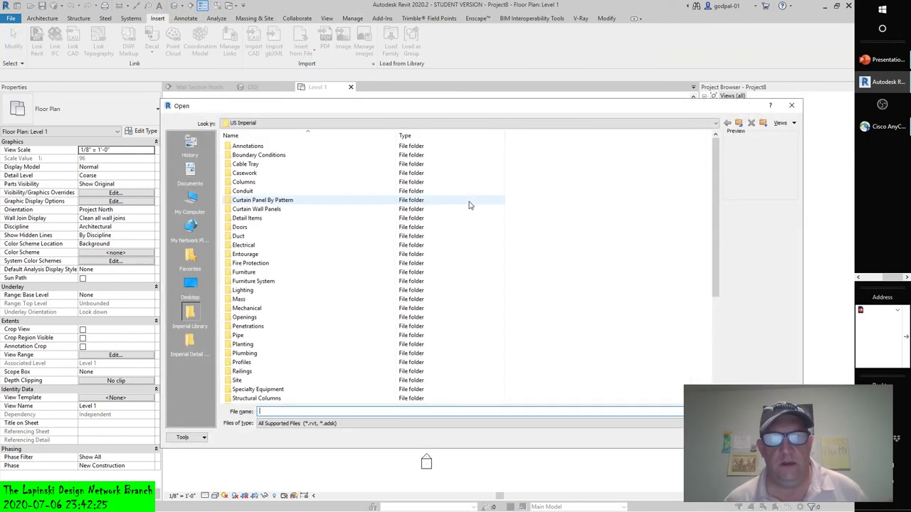
left_click(739, 122)
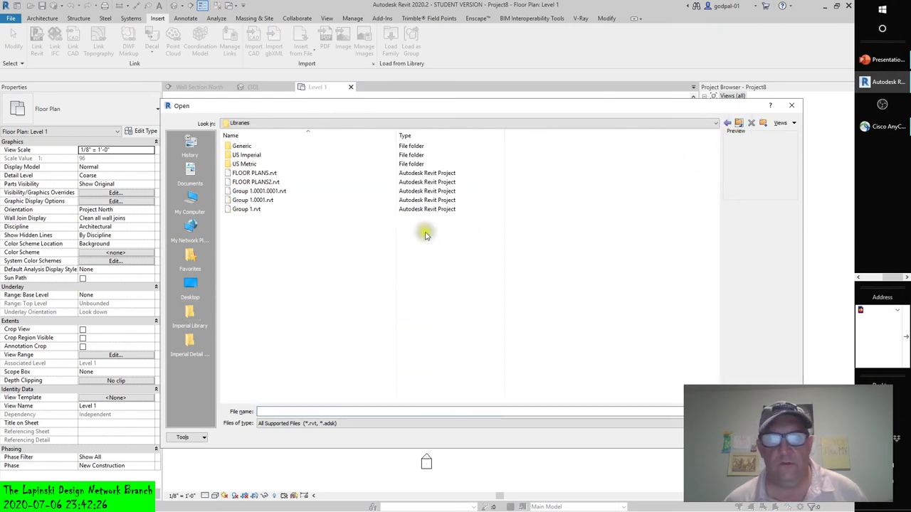
left_click(271, 182)
double_click(226, 182)
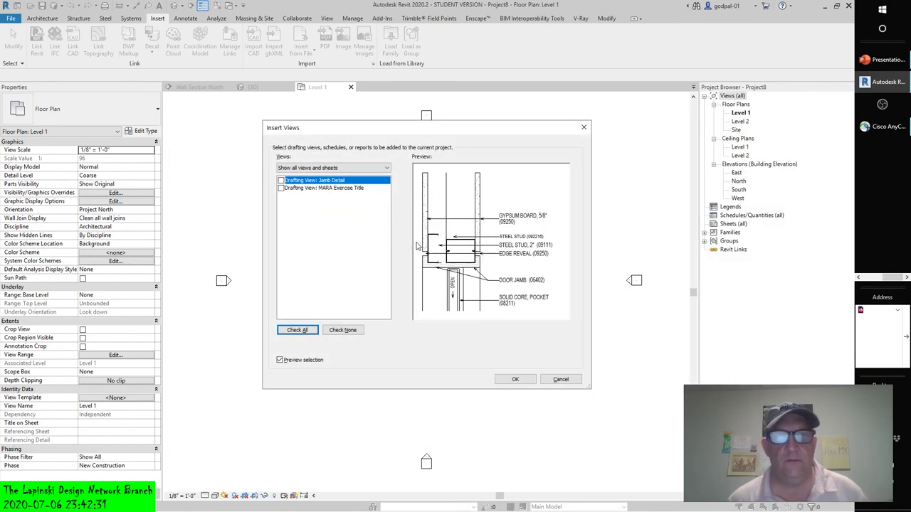
left_click(501, 378)
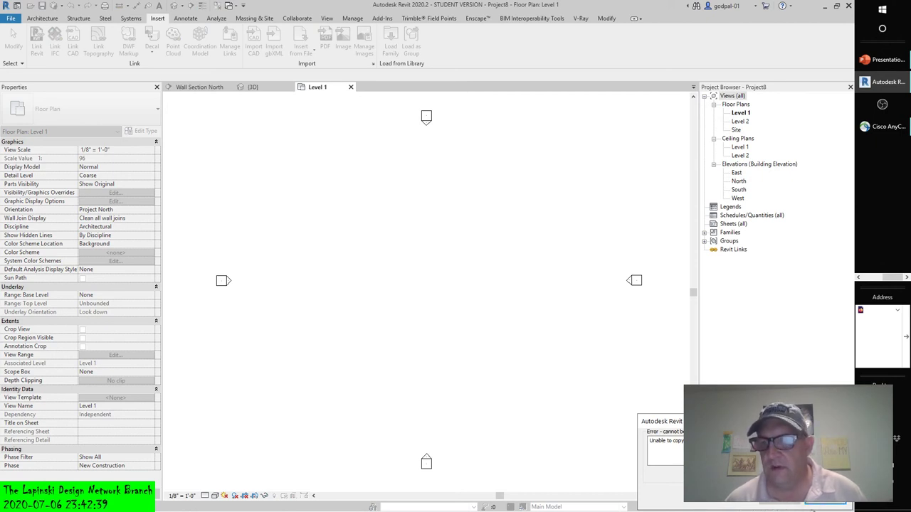
left_click(813, 504)
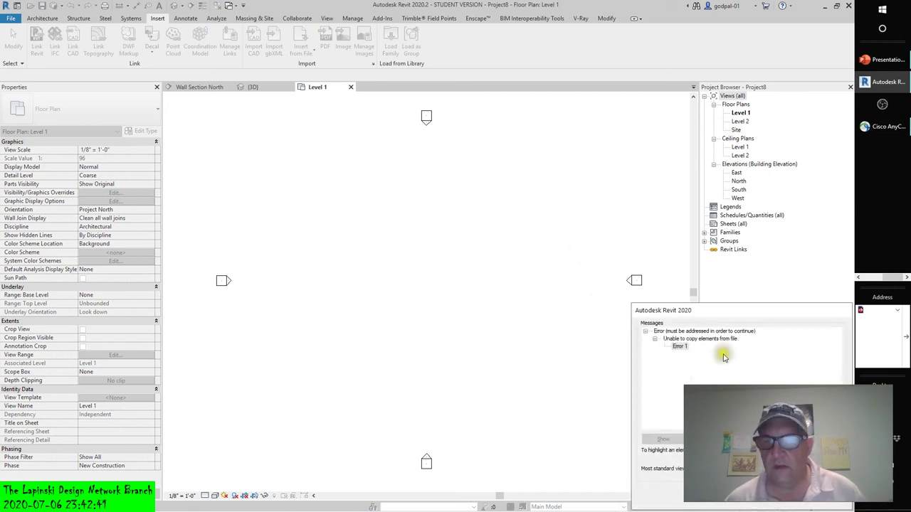
left_click(681, 346)
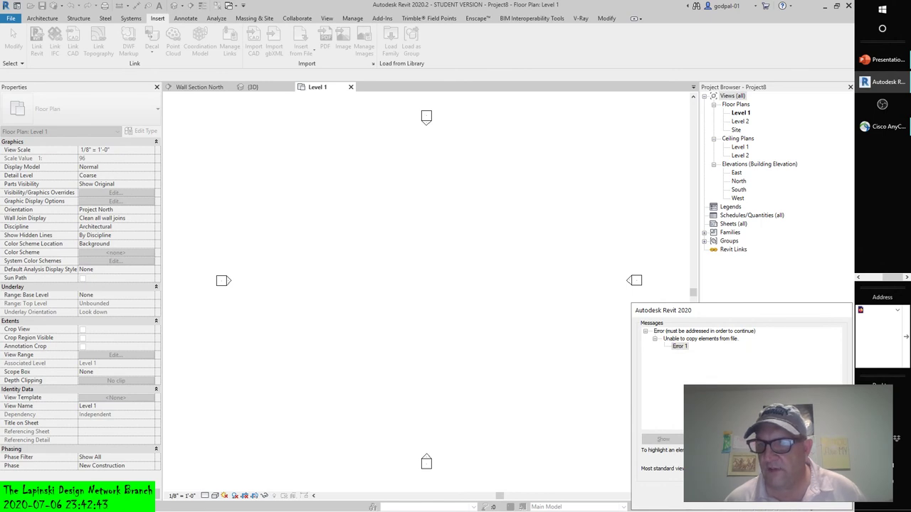
Dismiss the error messages, pan the empty Level 1 plan, and bring Debut Professional to the front.
key("Escape")
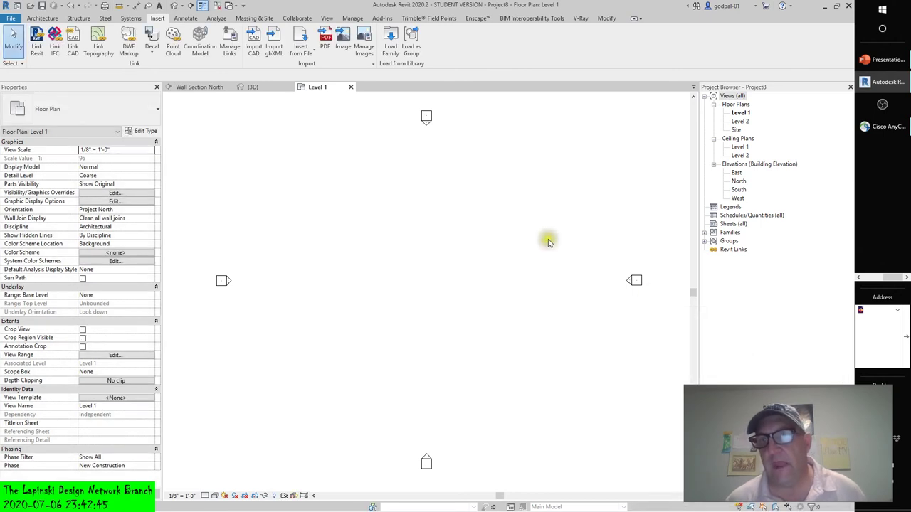
middle_click_drag(486, 285, 492, 284)
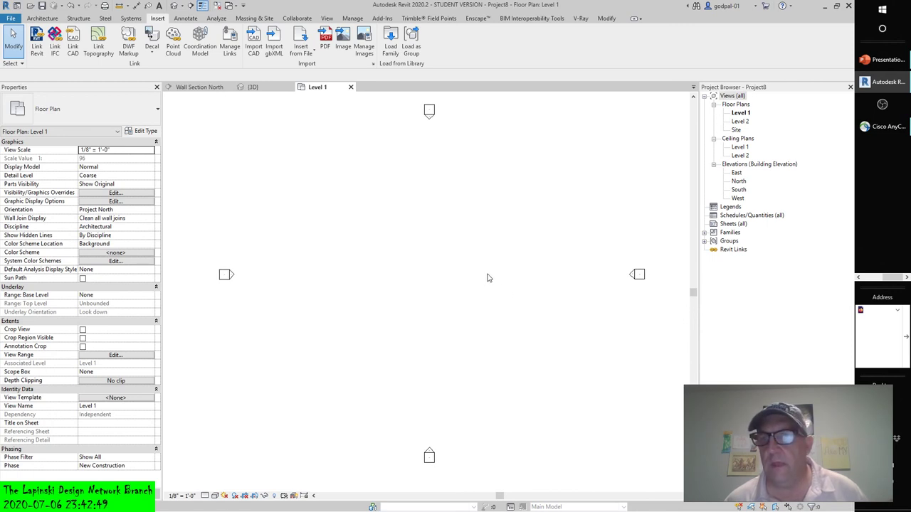
left_click(555, 256)
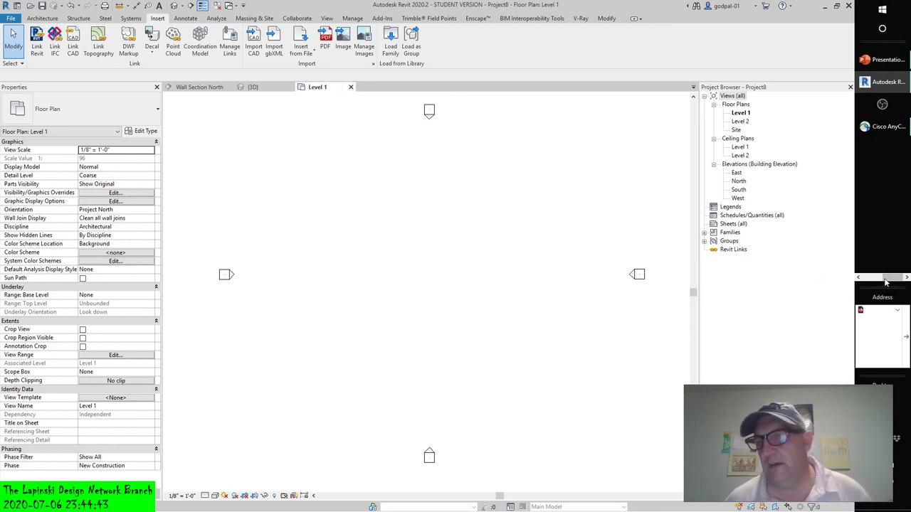
scroll(868, 281, "down", 2)
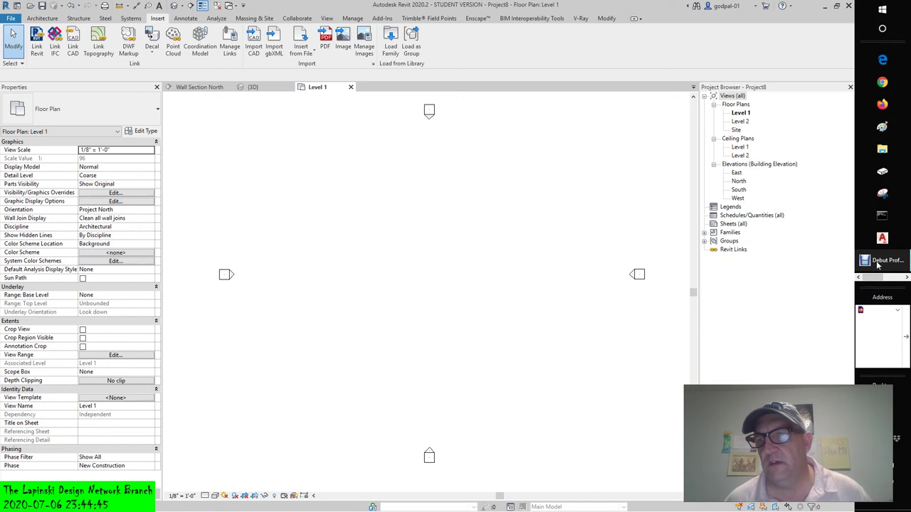
left_click(878, 262)
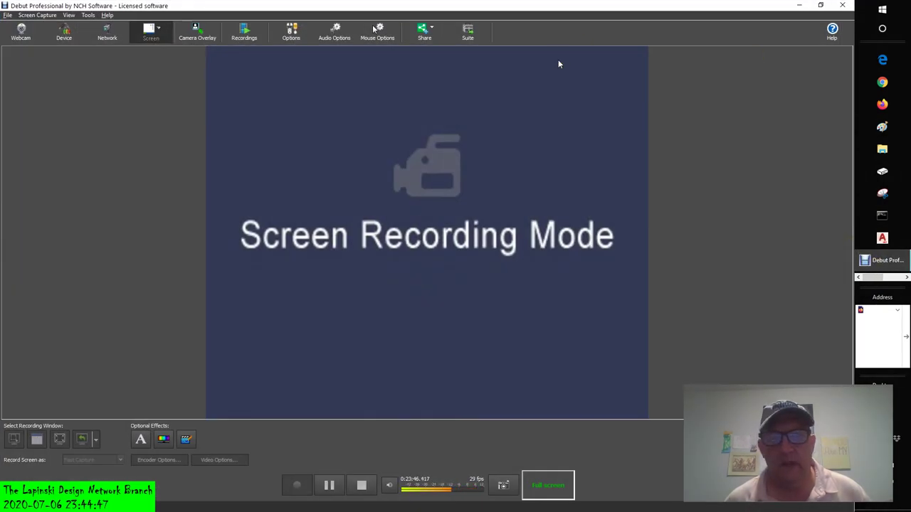